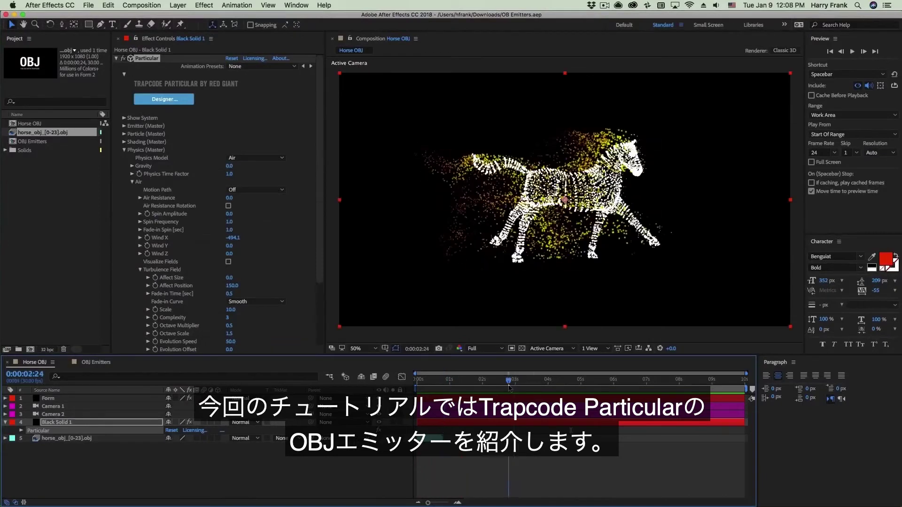
Step: Preview the particle horse animation in the Horse OBJ composition and scrub further along its timeline
key("space")
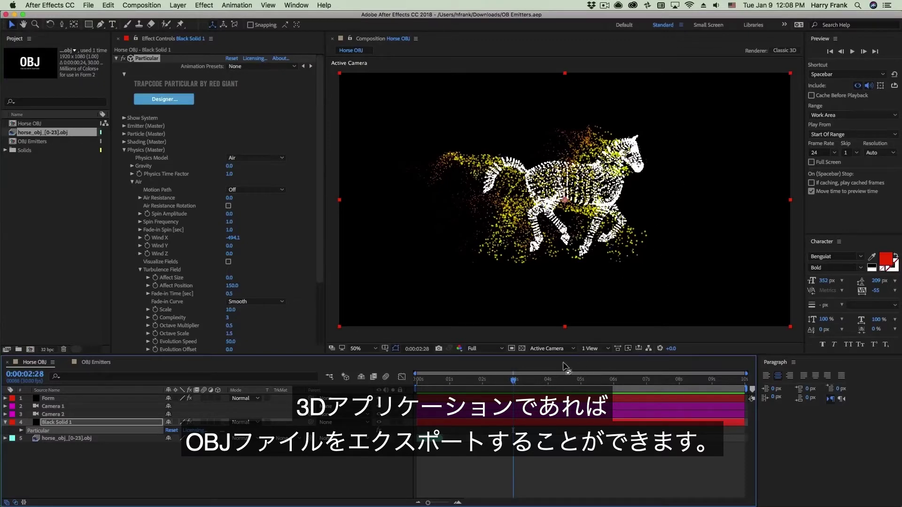
left_click_drag(544, 378, 574, 381)
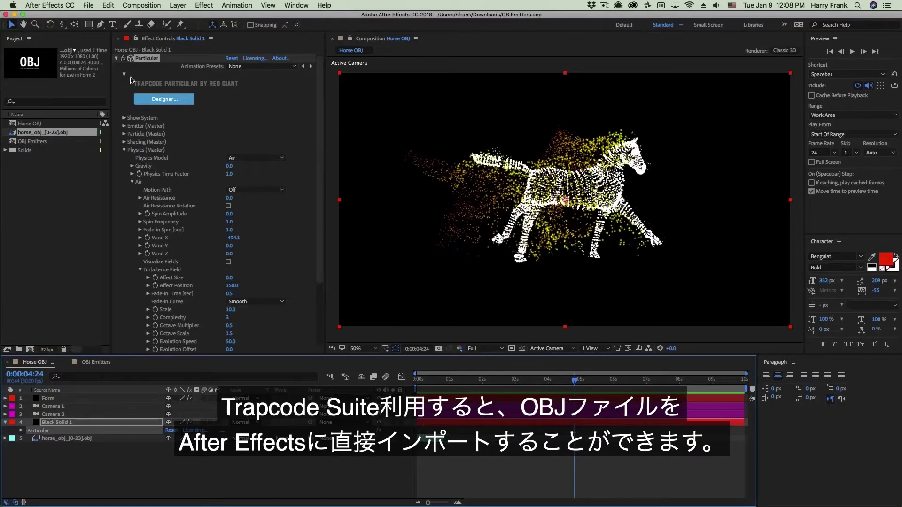
Step: Open the file import dialog and examine the OBJ sequence files in the horse_obj_sequence folder
left_click(92, 4)
mouse_move(147, 126)
left_click(238, 126)
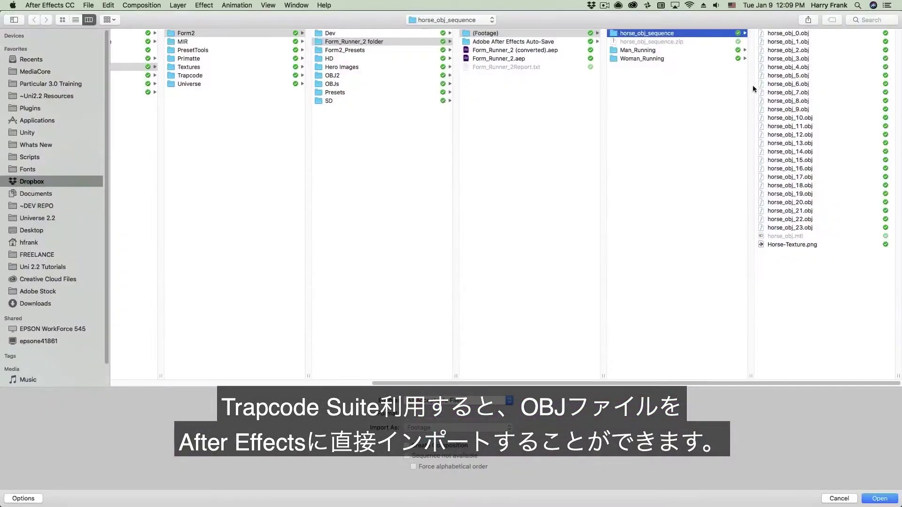
left_click(830, 151)
left_click(831, 161, "shift")
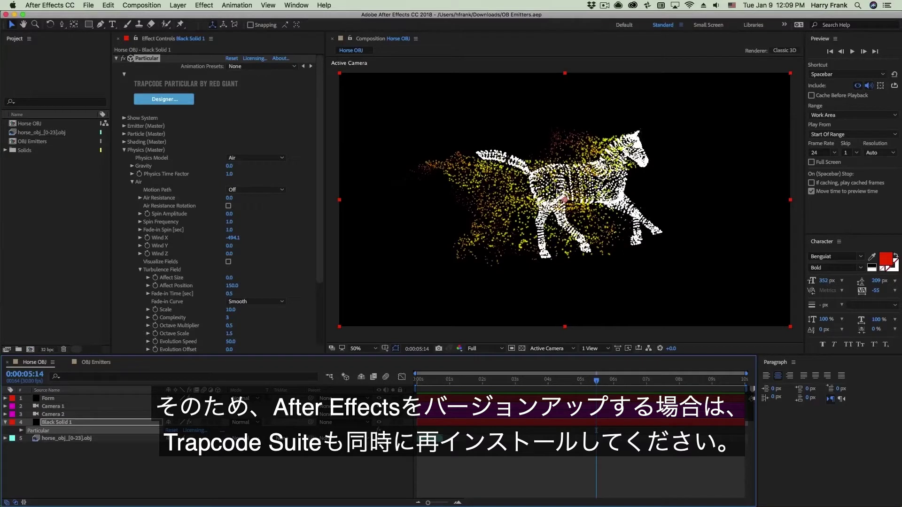
Step: Switch to the OBJ Emitters composition and, in the Particular Designer, set the emitter type to OBJ Model using the Cube
left_click(96, 363)
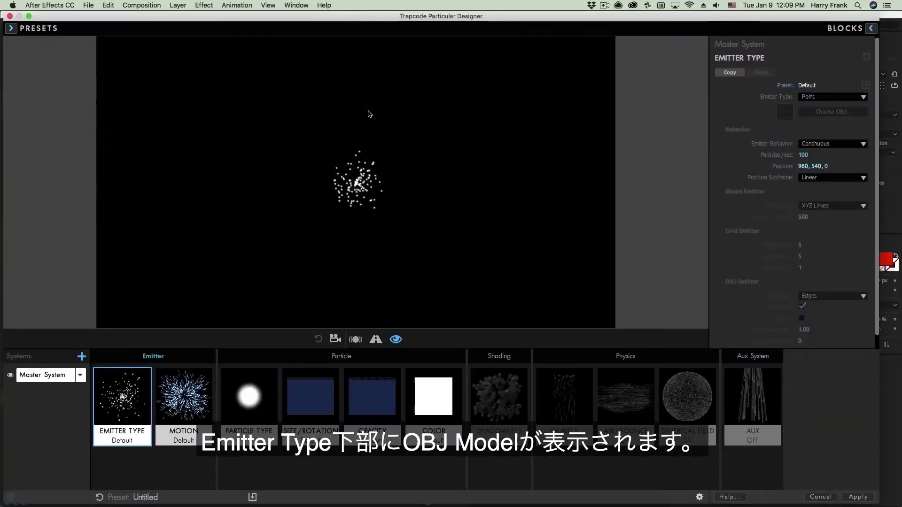
left_click(806, 99)
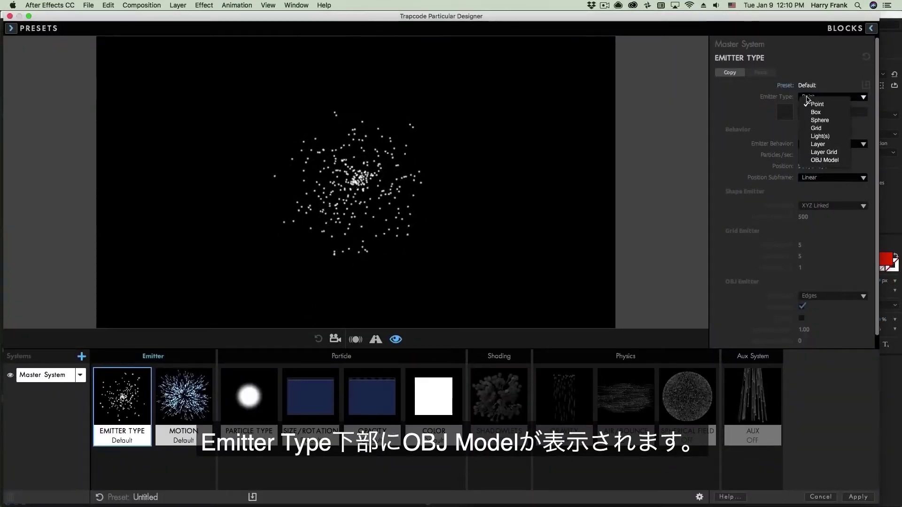
left_click(839, 161)
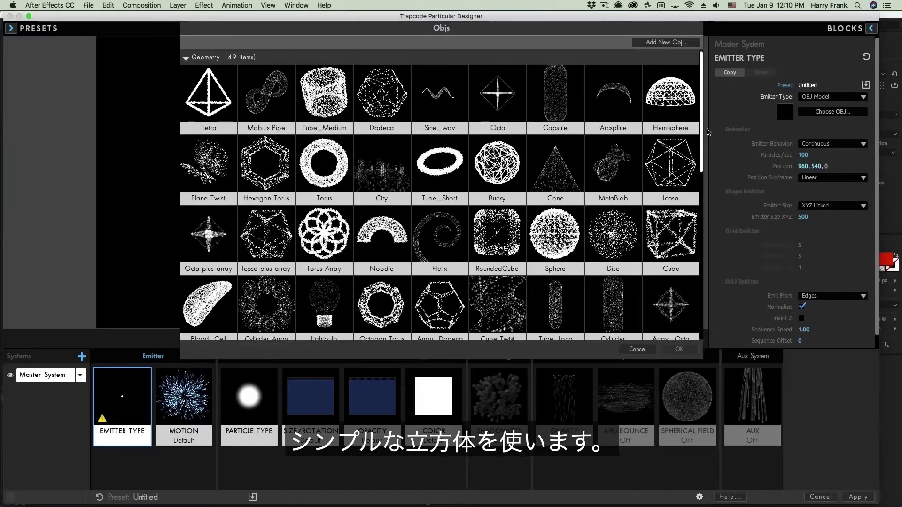
double_click(681, 230)
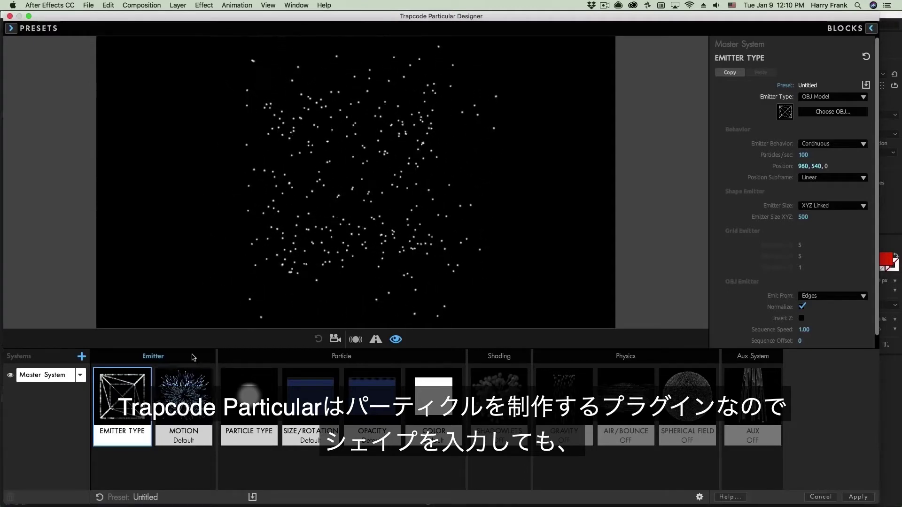
Step: Stop the particles from drifting off the cube by setting the emitter motion's Velocity to 0
left_click(197, 389)
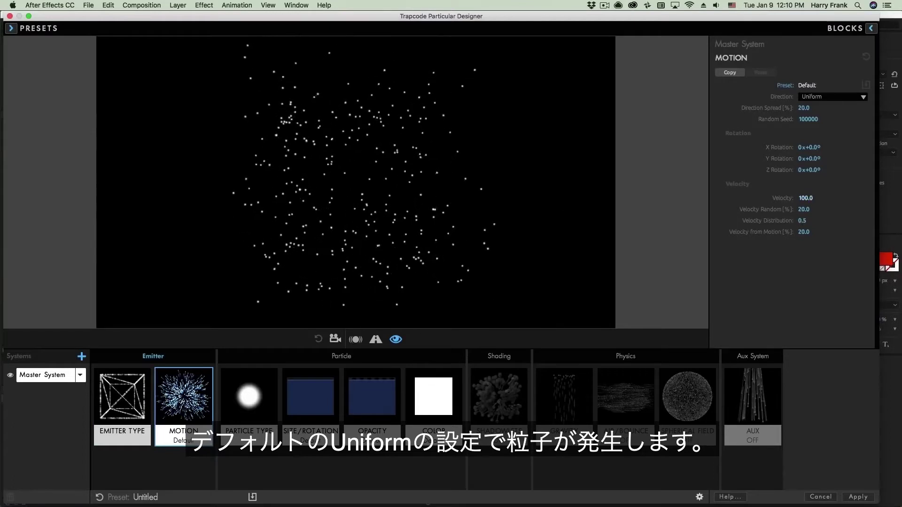
left_click_drag(805, 198, 759, 199)
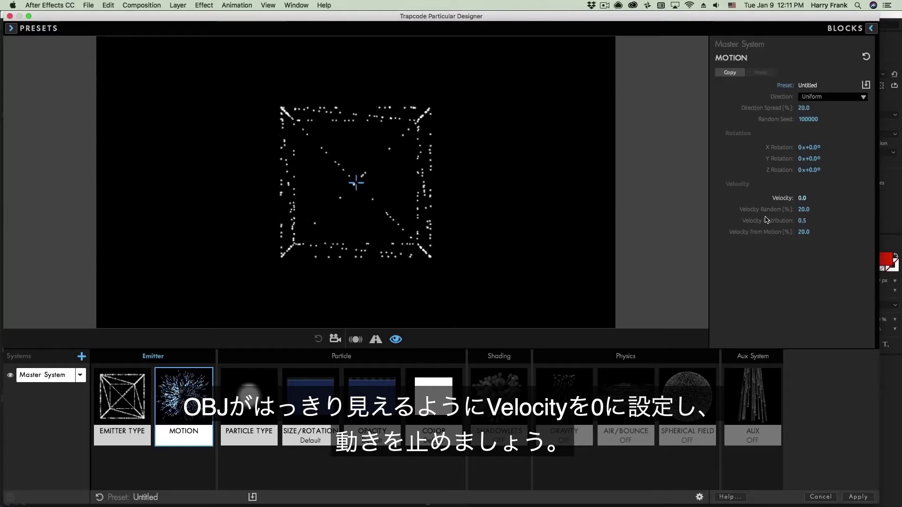
Step: Change the cube's emitter size to XYZ Individual, with Emitter Size X at 585 and Emitter Size Y at 515
left_click(126, 392)
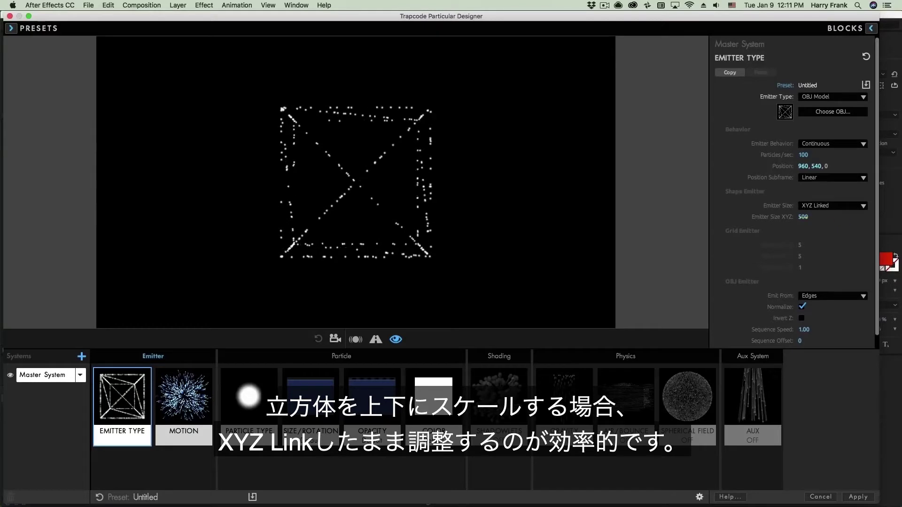
left_click_drag(804, 217, 817, 217)
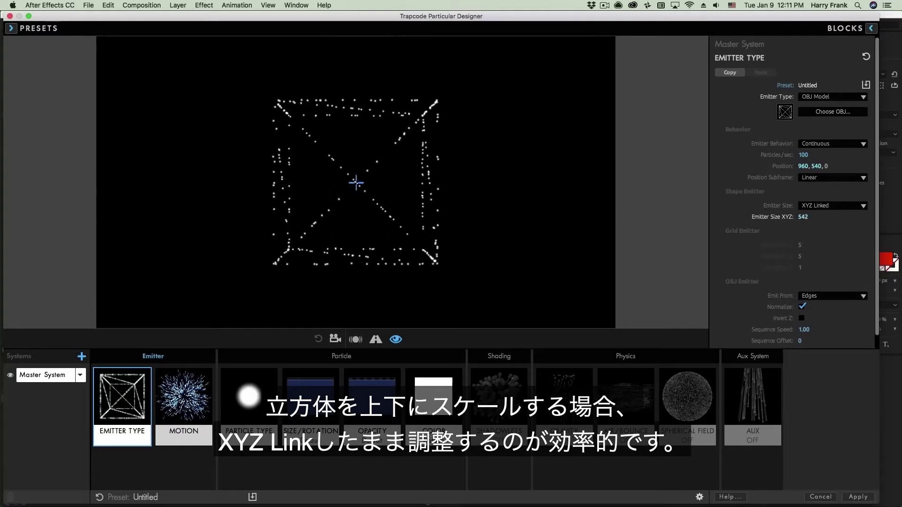
left_click(821, 204)
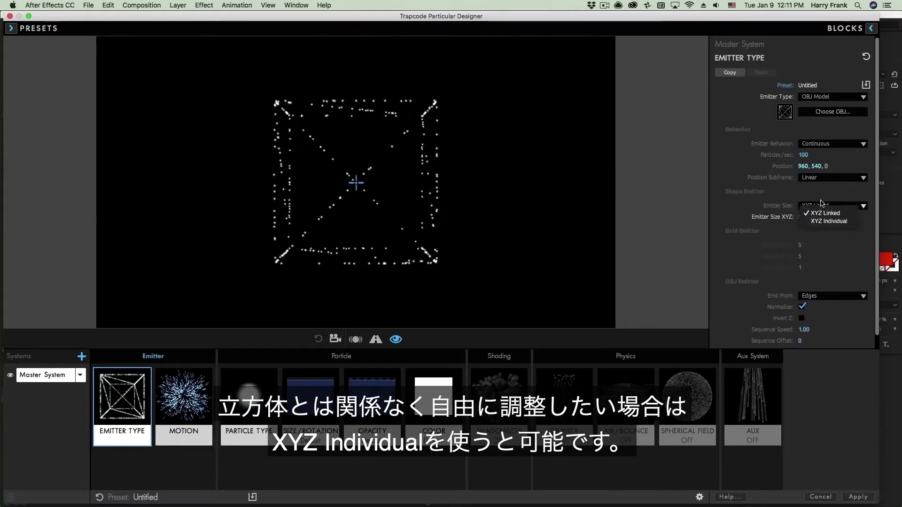
left_click(815, 216)
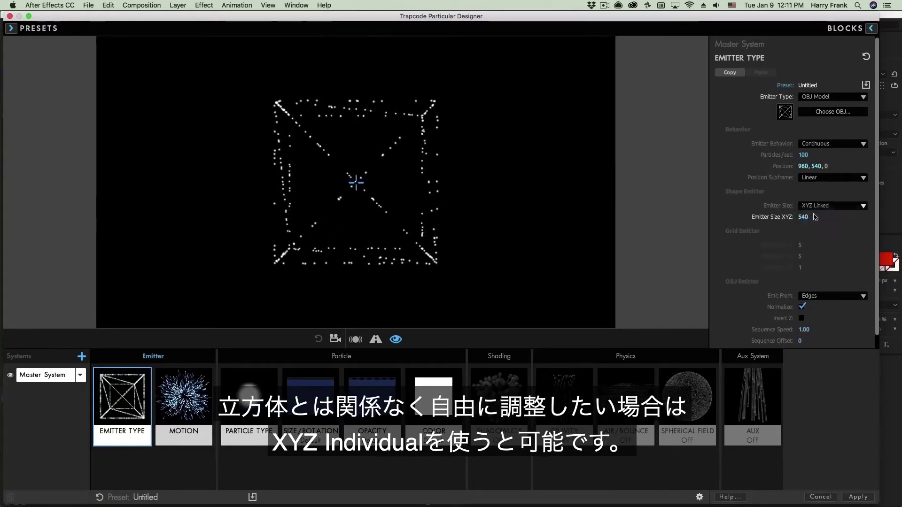
left_click_drag(803, 217, 827, 228)
left_click_drag(765, 228, 811, 228)
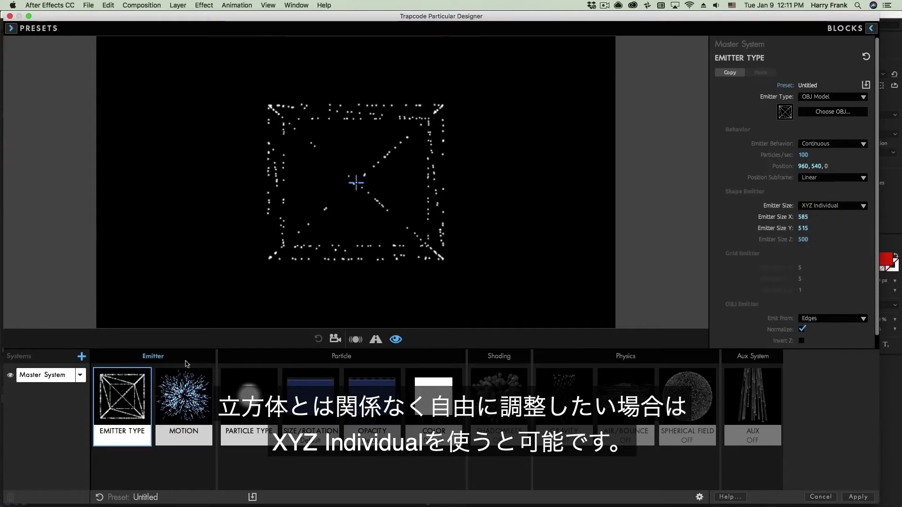
Step: Fill the gaps along the cube's edges by raising the emitter's Particles/sec to 916
left_click(335, 339)
left_click_drag(364, 184, 392, 197)
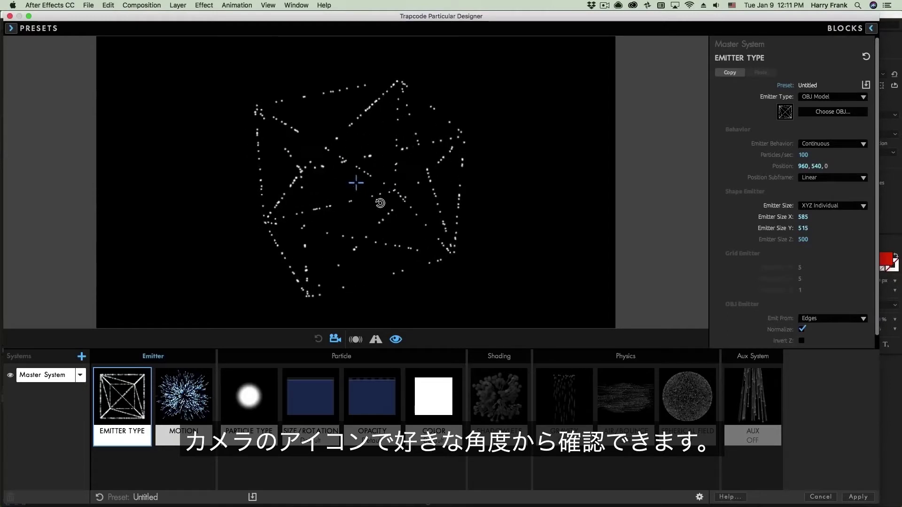
left_click(337, 339)
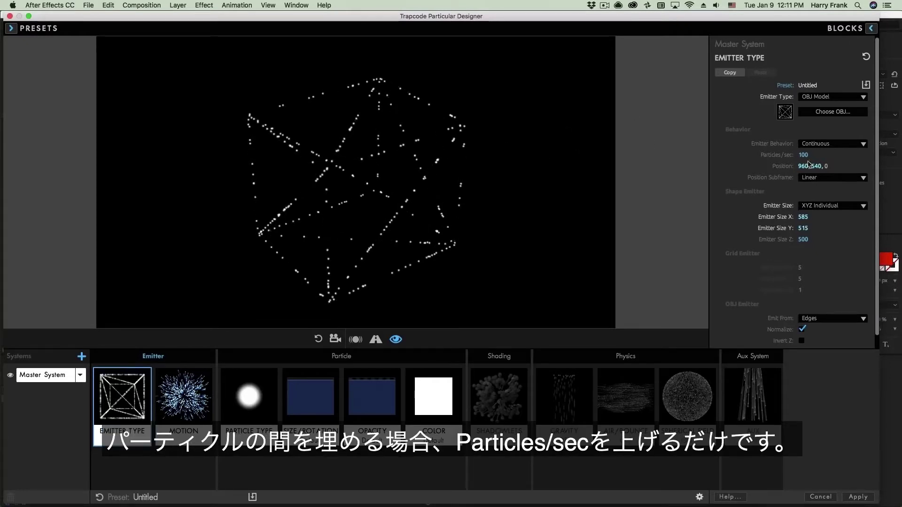
left_click_drag(803, 155, 880, 141)
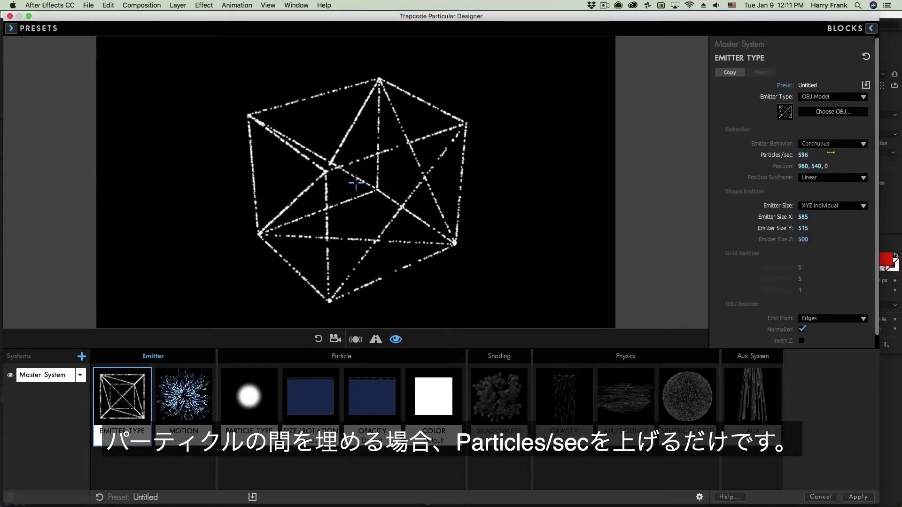
left_click_drag(804, 155, 868, 155)
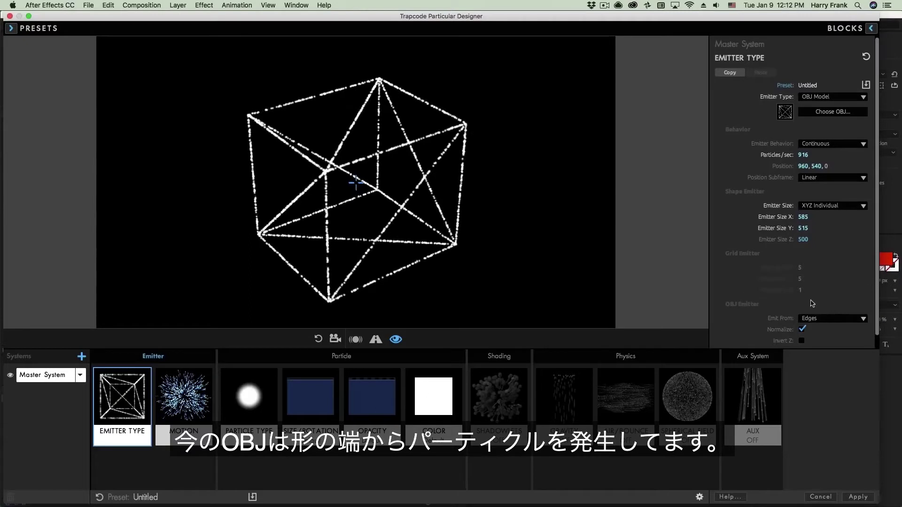
Step: Try emitting the OBJ particles from the cube's Vertices and then from its Faces
scroll(780, 313, "down", 1)
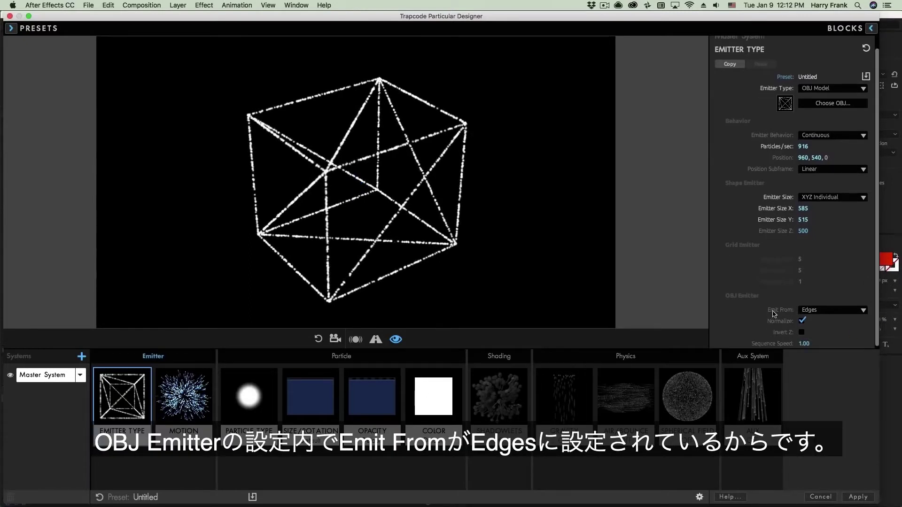
left_click(805, 311)
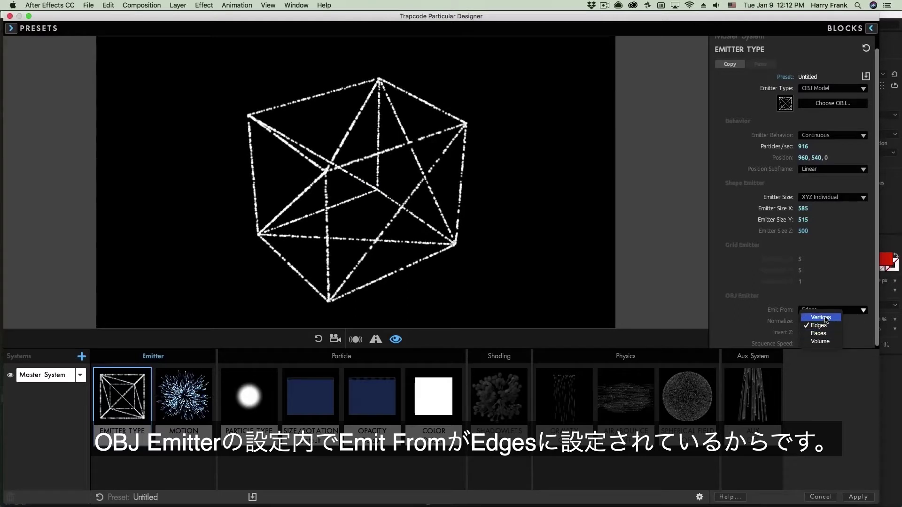
left_click(825, 318)
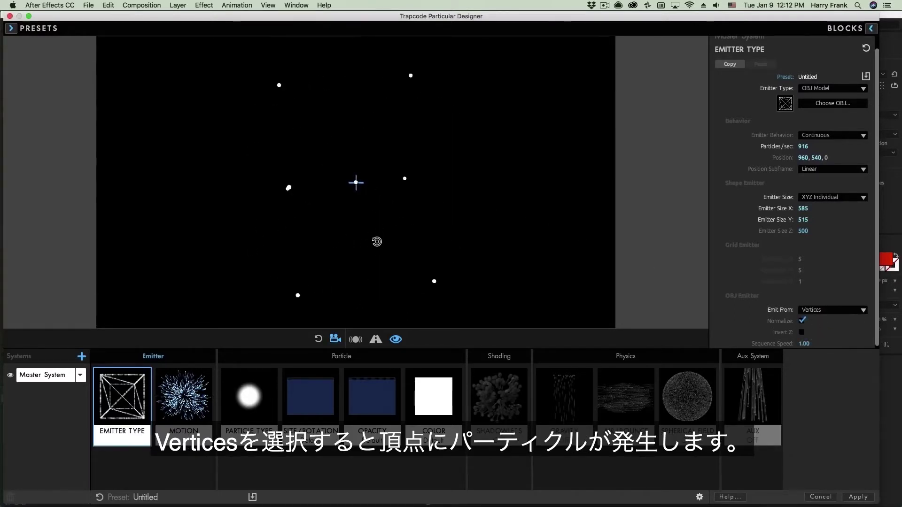
left_click_drag(376, 241, 360, 239)
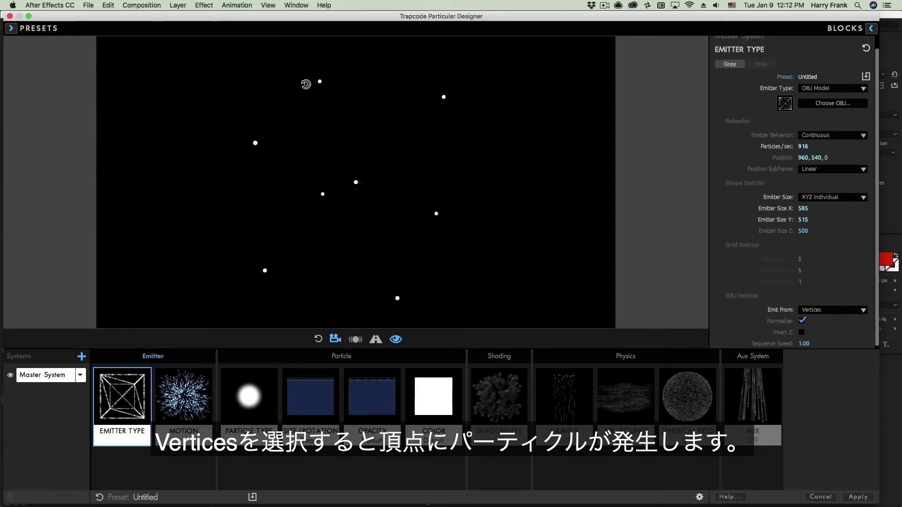
left_click(814, 310)
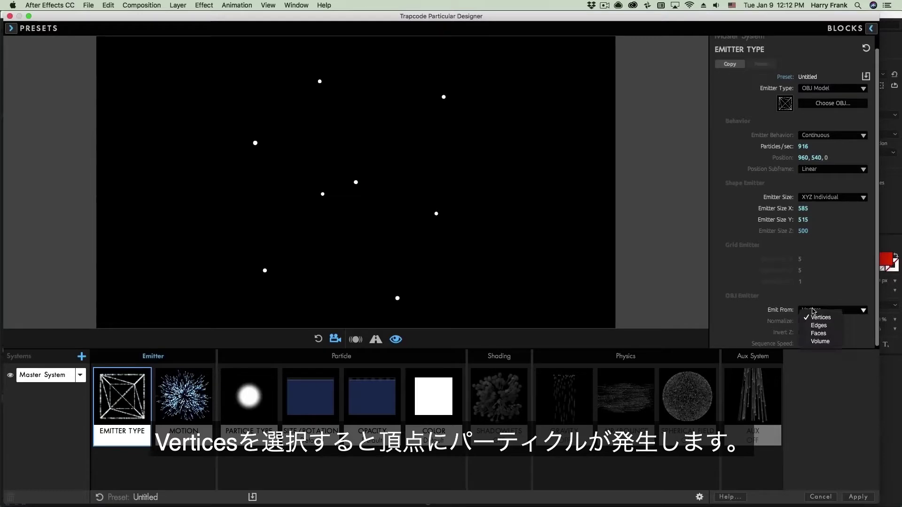
left_click(823, 333)
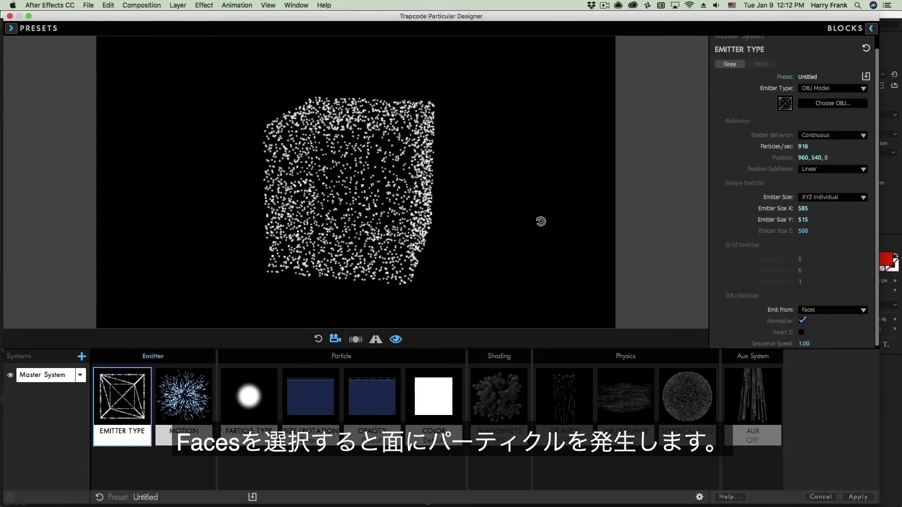
Step: Set the OBJ emitter's Emit From option to Volume so particles fill the cube
left_click(816, 310)
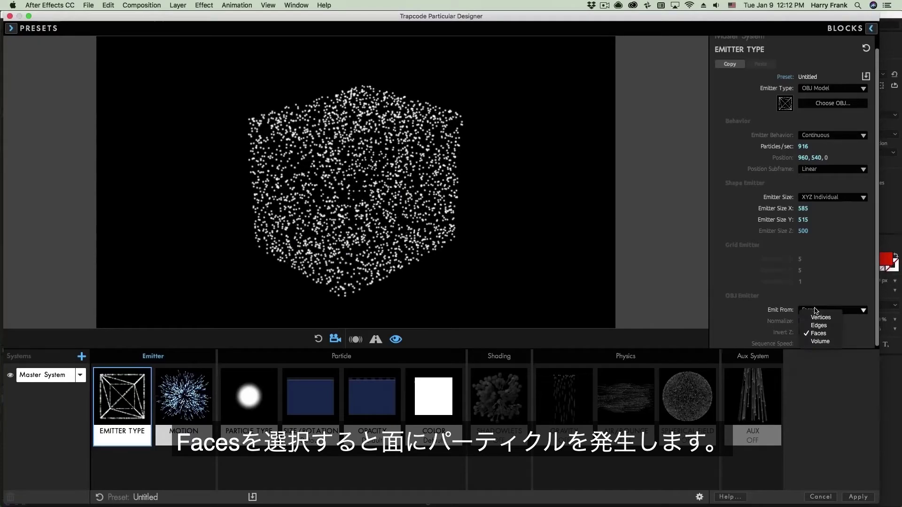
left_click(820, 342)
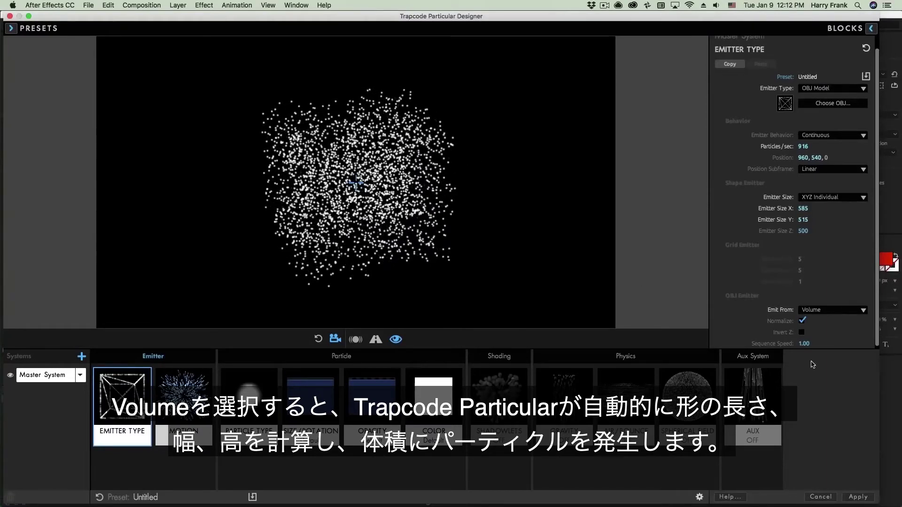
left_click(822, 311)
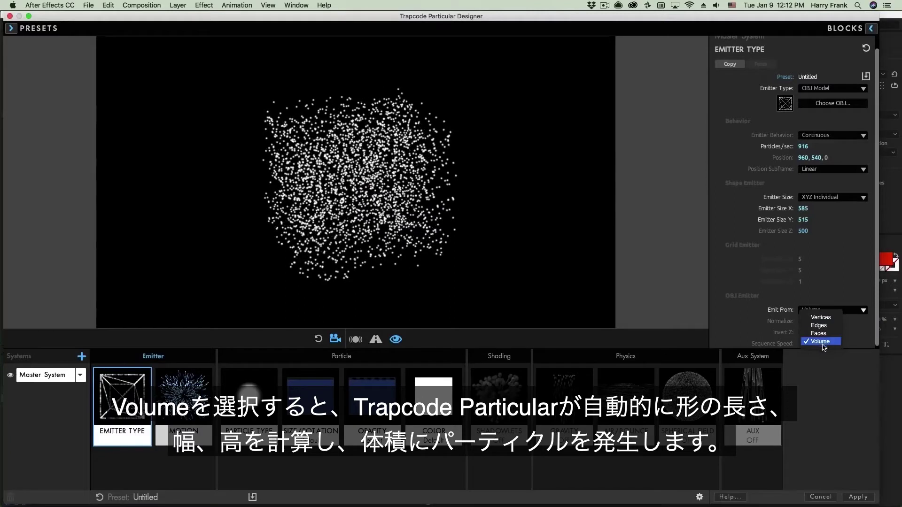
left_click(251, 124)
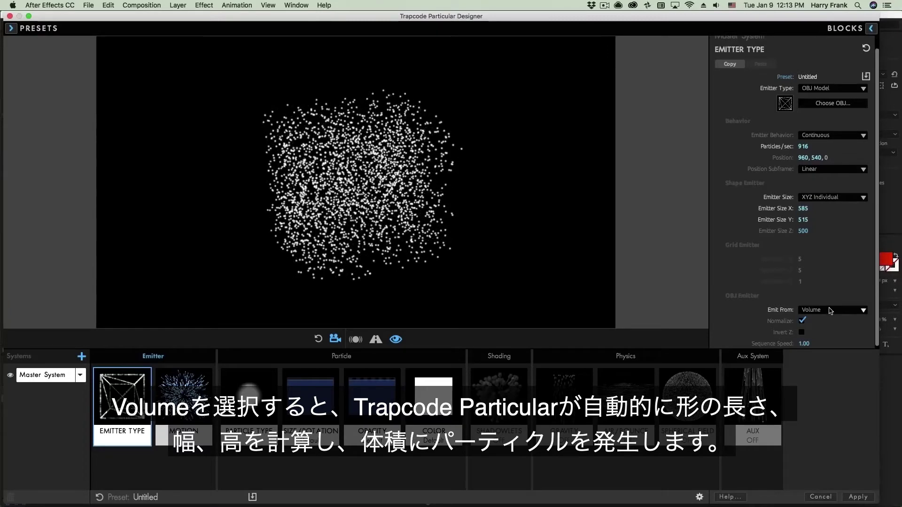
Step: Replace the cube with the City model as the emitter's OBJ
scroll(769, 121, "up", 1)
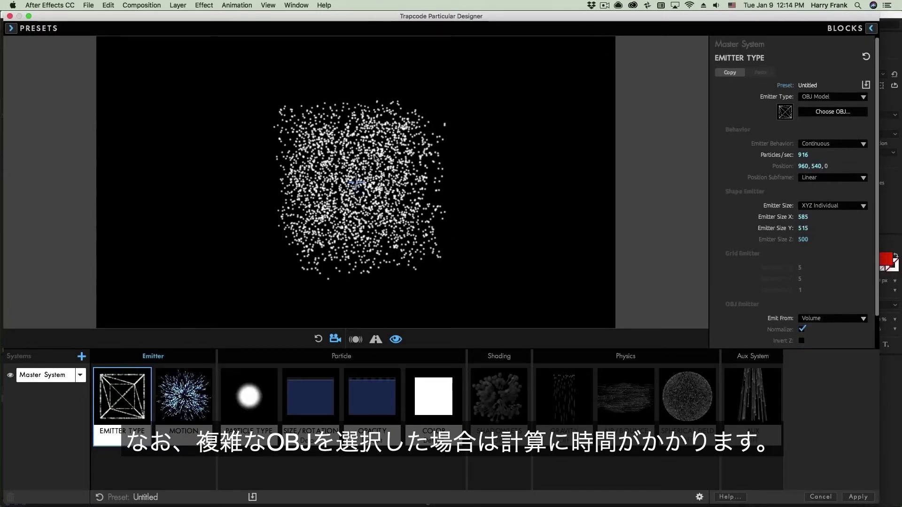
left_click(785, 112)
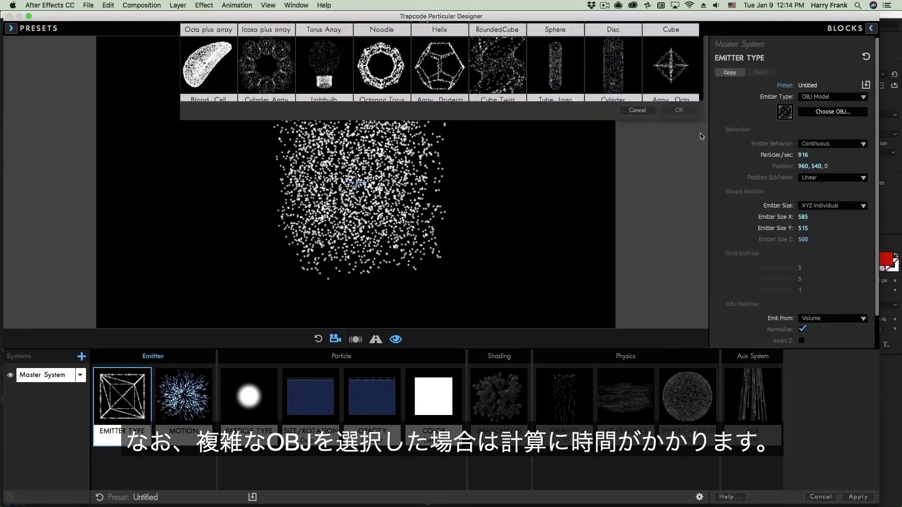
left_click(388, 141)
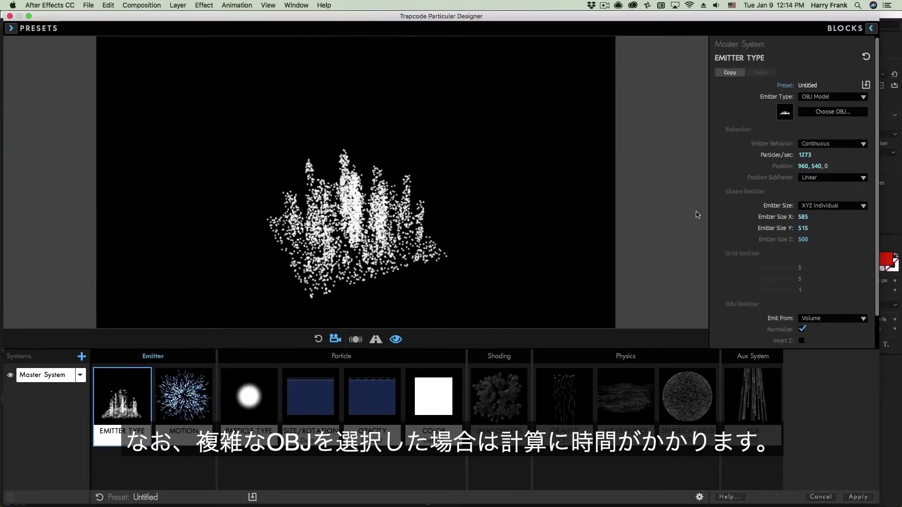
Step: Open the preset blocks for the Emitter Type and expand the OBJs category to examine its geometry presets
double_click(100, 394)
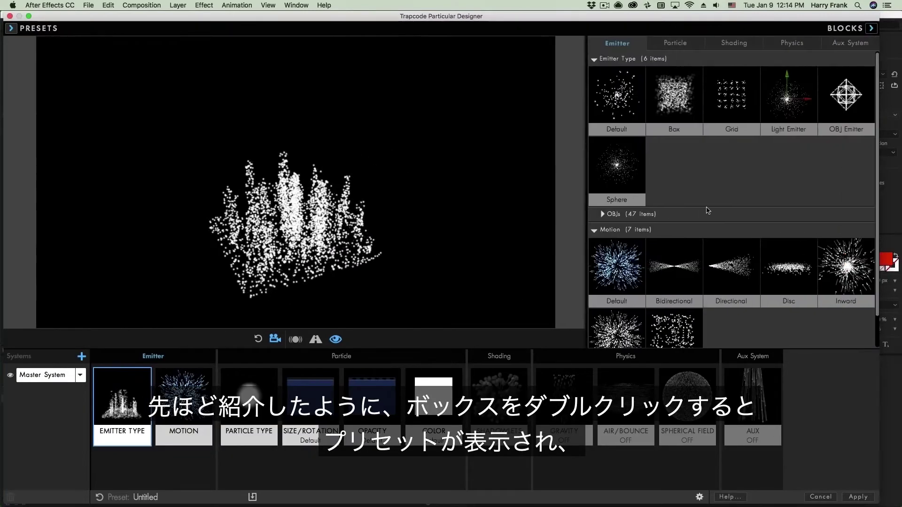
left_click(595, 59)
left_click(594, 59)
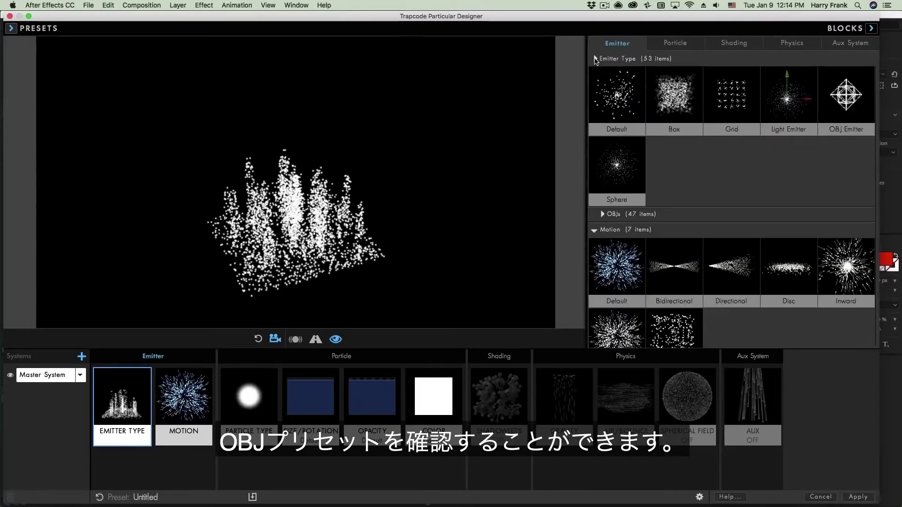
left_click(602, 214)
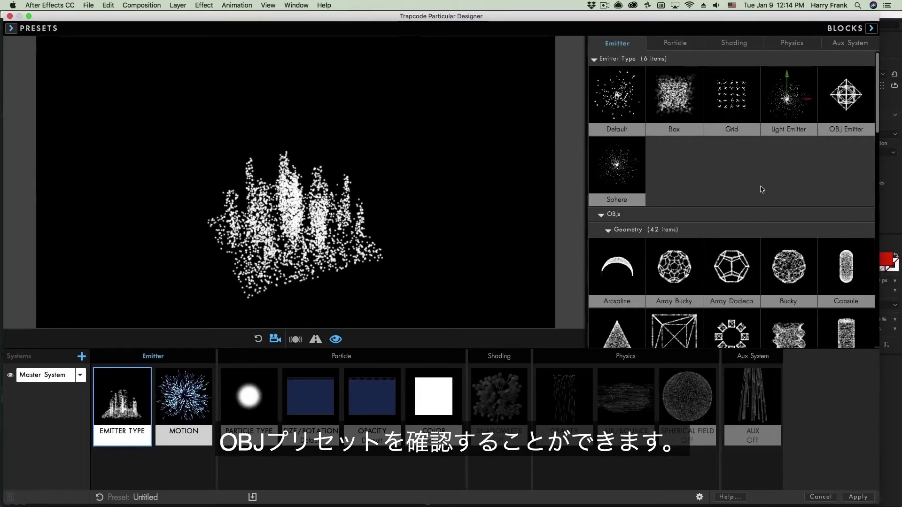
Step: Apply the Helix geometry preset to the Emitter Type block and review its Emit From options
scroll(869, 147, "down", 3)
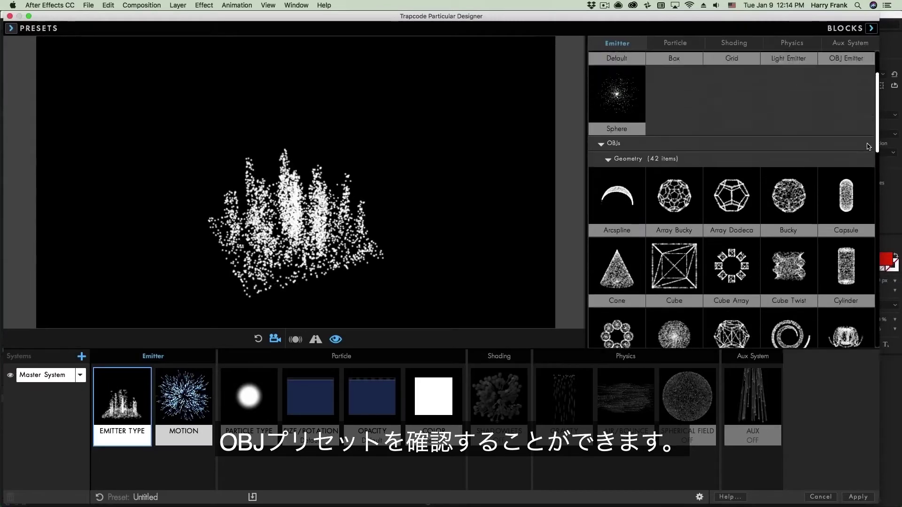
scroll(869, 146, "down", 3)
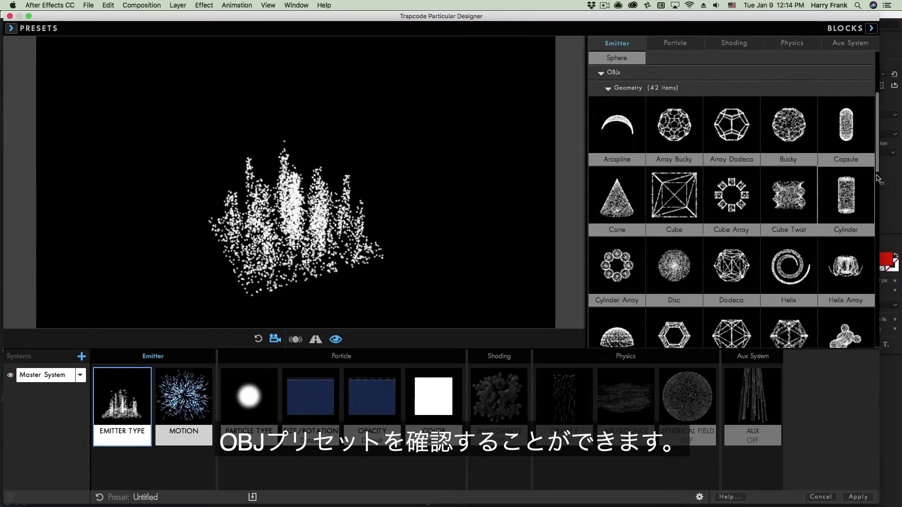
left_click(789, 257)
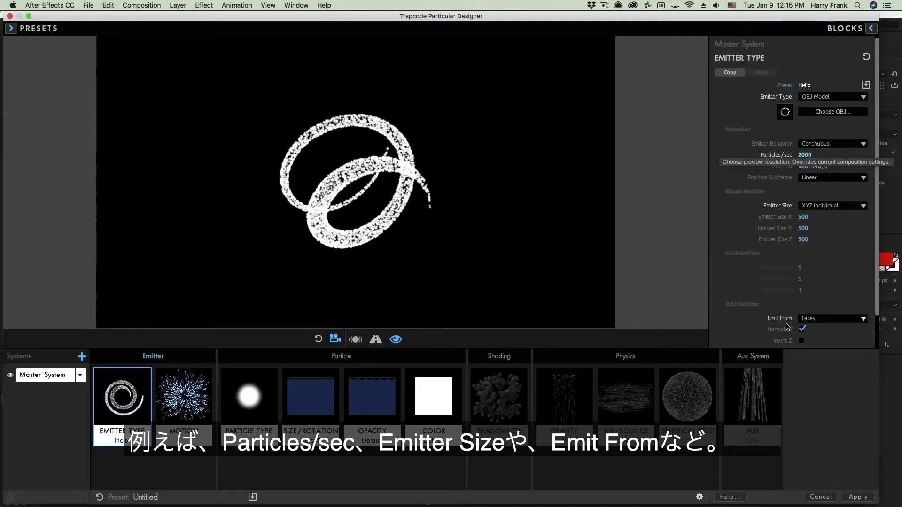
left_click(822, 320)
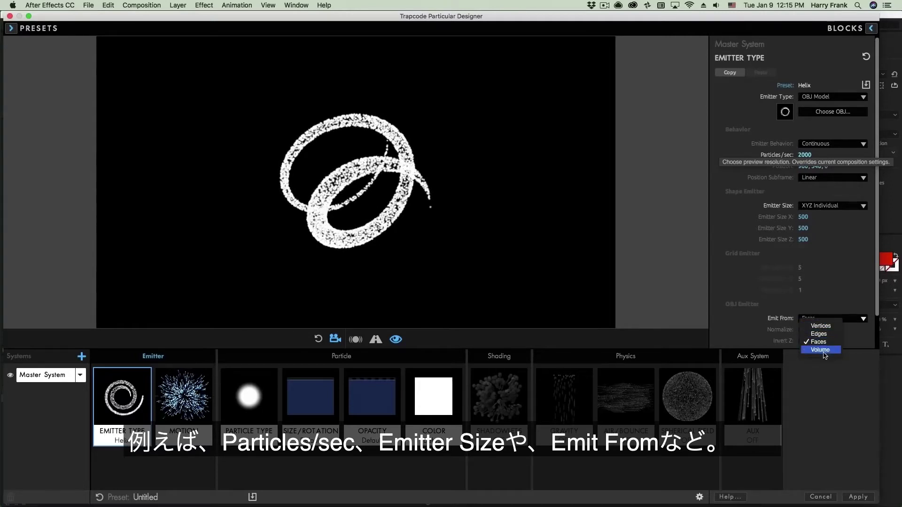
left_click(733, 386)
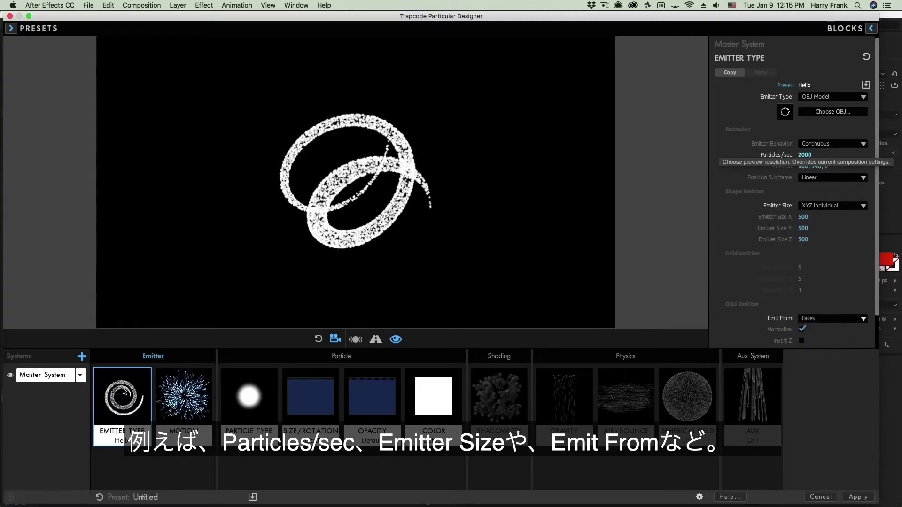
Step: Reset the particle system, set the Emitter Type to OBJ Model and choose a model directly from the OBJ library
left_click(99, 498)
left_click(831, 96)
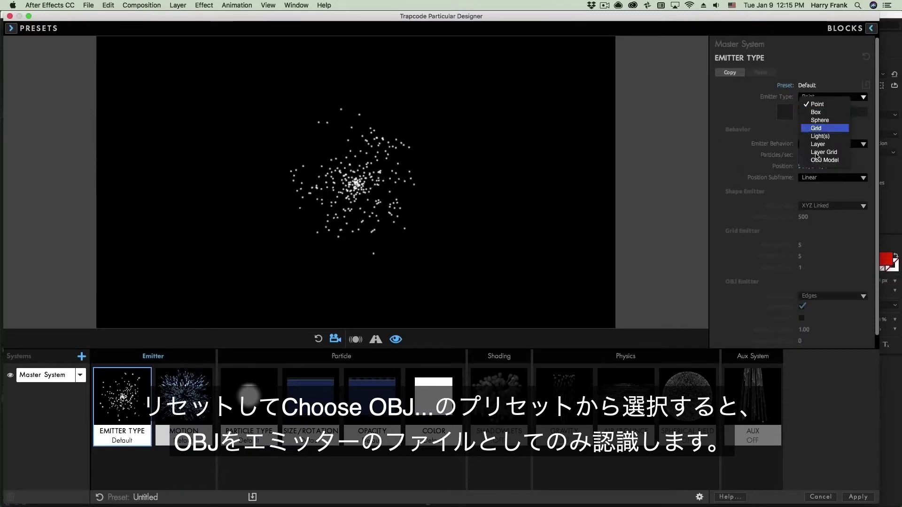
left_click(826, 165)
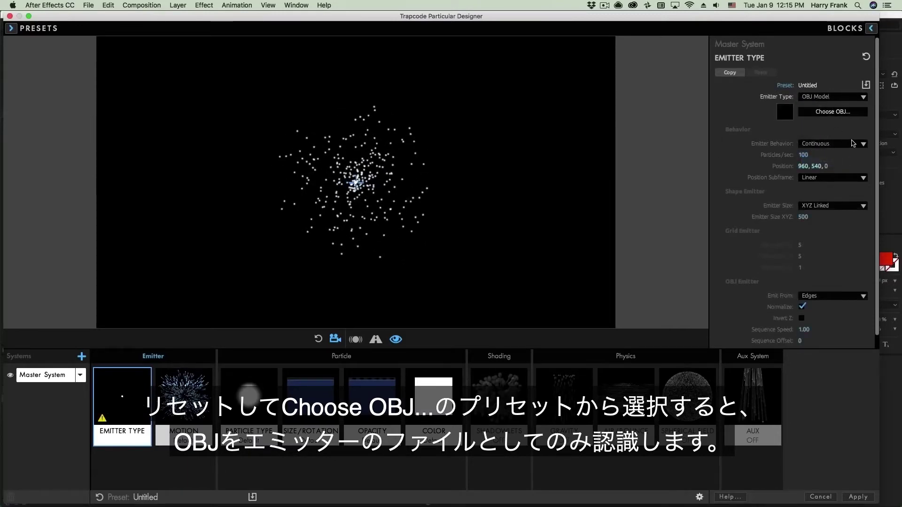
left_click(833, 112)
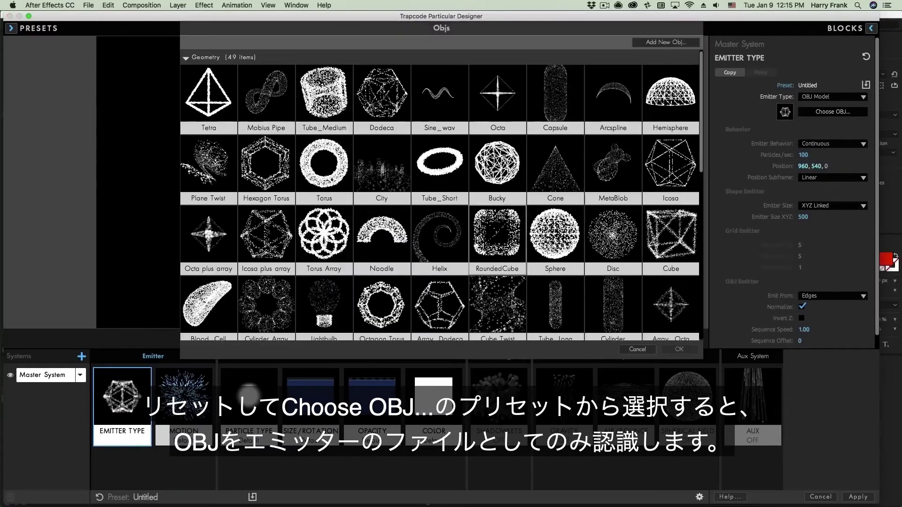
left_click(635, 350)
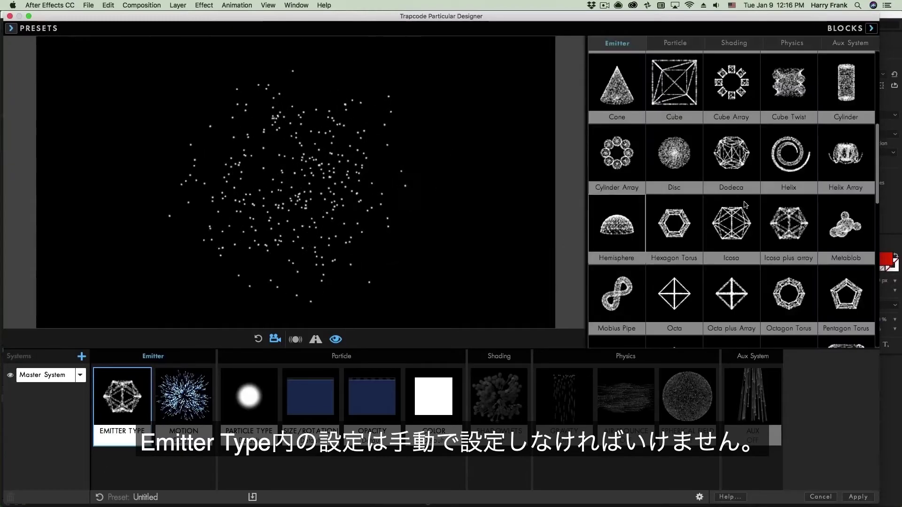
Step: Try the Pentagon Torus geometry preset on the emitter, and replace it with the Octa preset
left_click(852, 297)
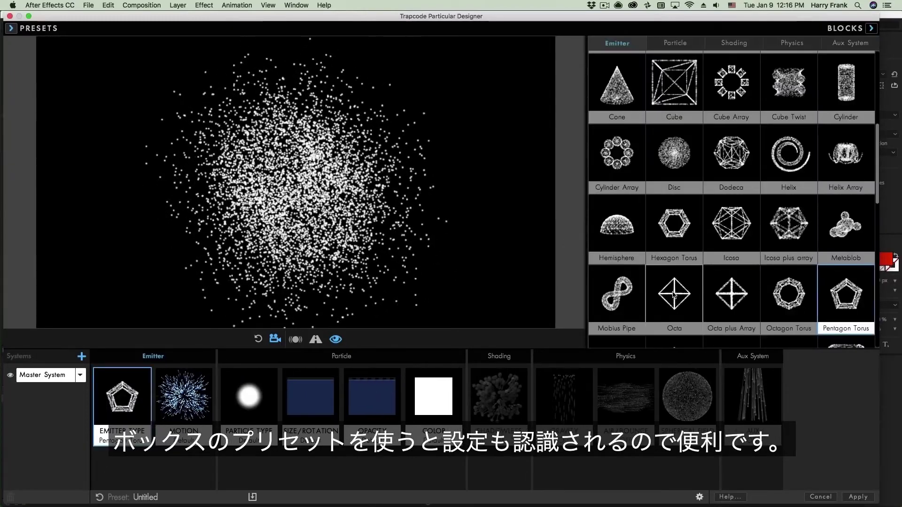
double_click(675, 296)
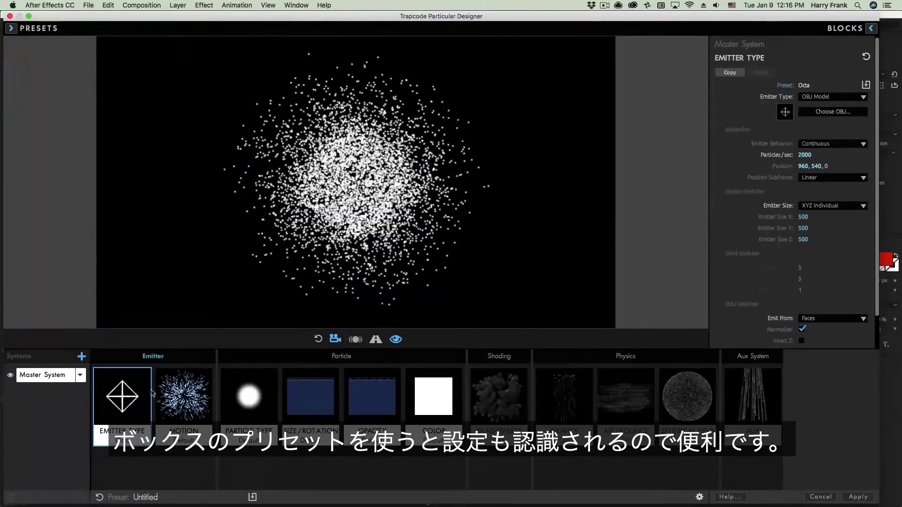
Step: Set the Motion block's Velocity to -3.0 and the Octa emitter's Emit From option to Edges
left_click(184, 397)
left_click_drag(806, 199, 781, 199)
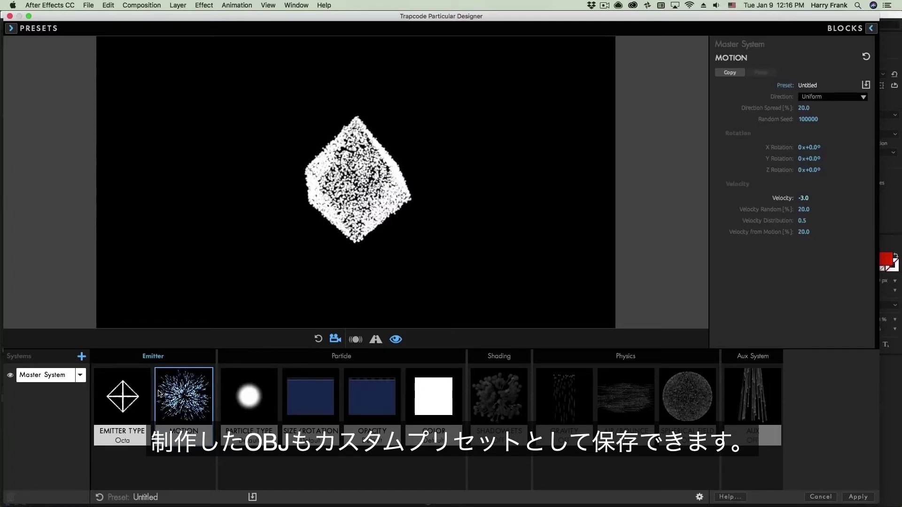
left_click(127, 394)
left_click(822, 317)
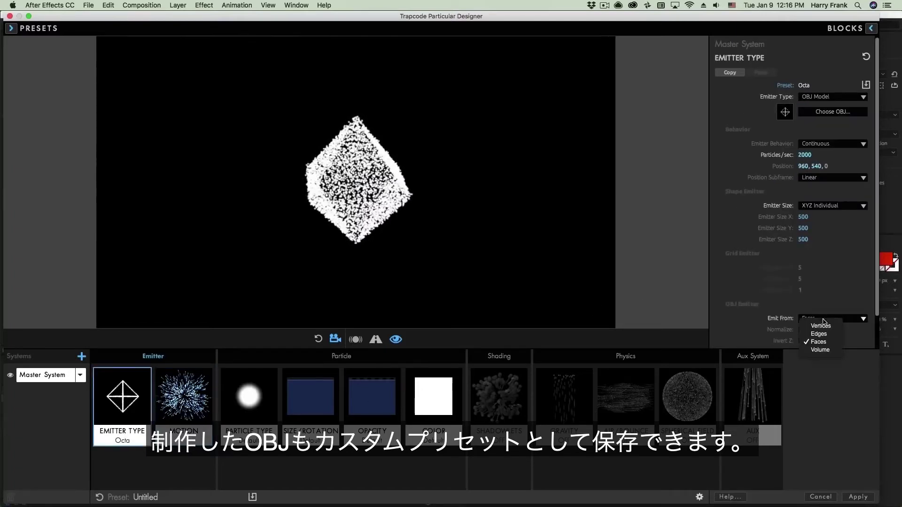
left_click(819, 334)
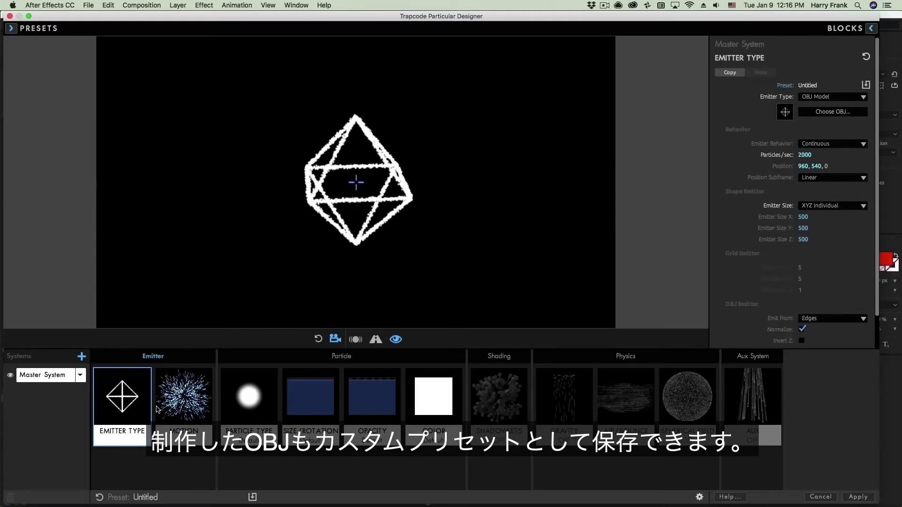
Step: Save the Emitter Type block as a custom preset named "Octa Edges"
right_click(144, 377)
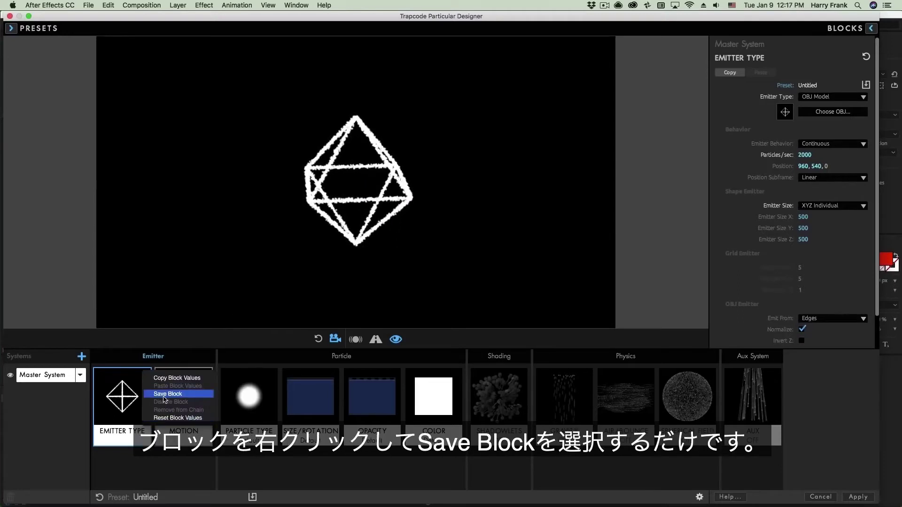
left_click(165, 394)
type("Oc")
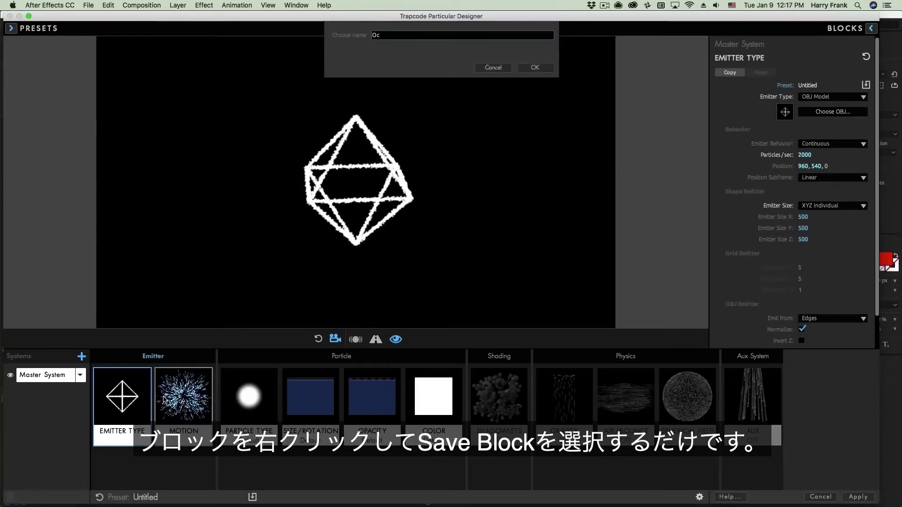
type("ta Edges")
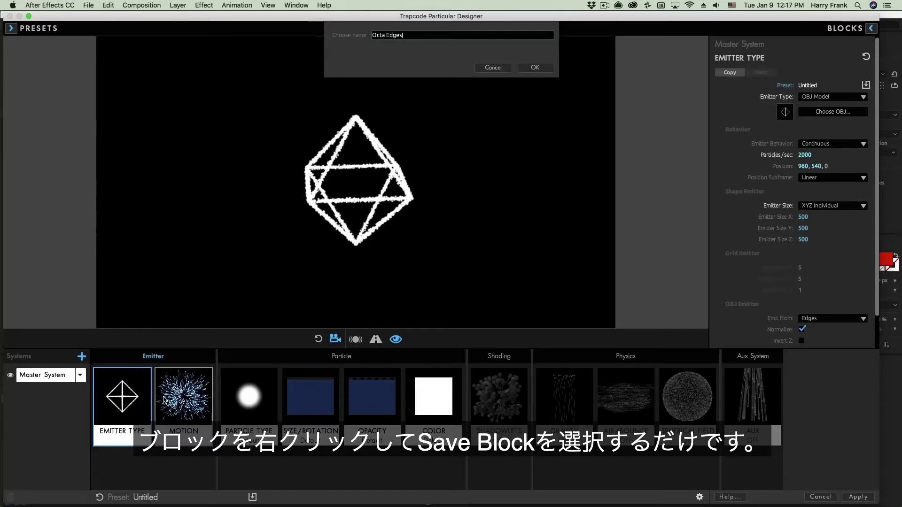
key("Return")
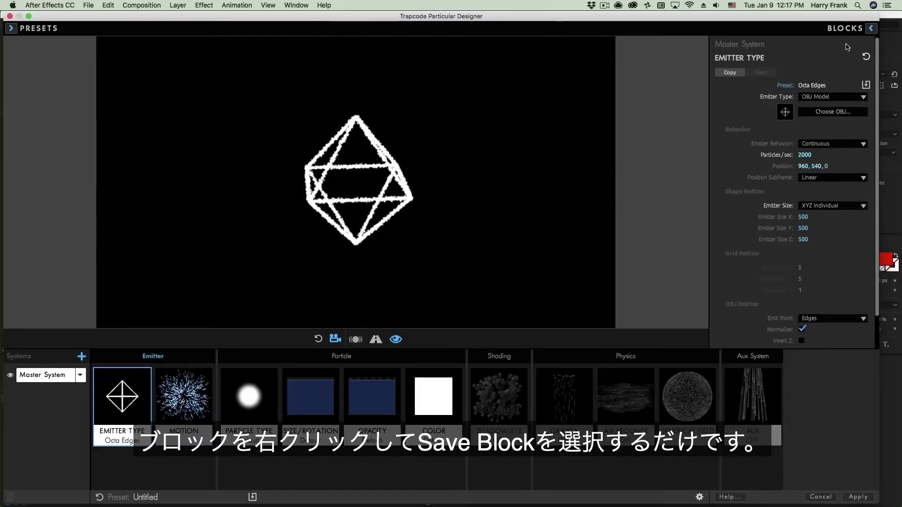
Step: Browse the emitter preset blocks for the saved Octa Edges preset
left_click(870, 28)
scroll(688, 288, "down", 10)
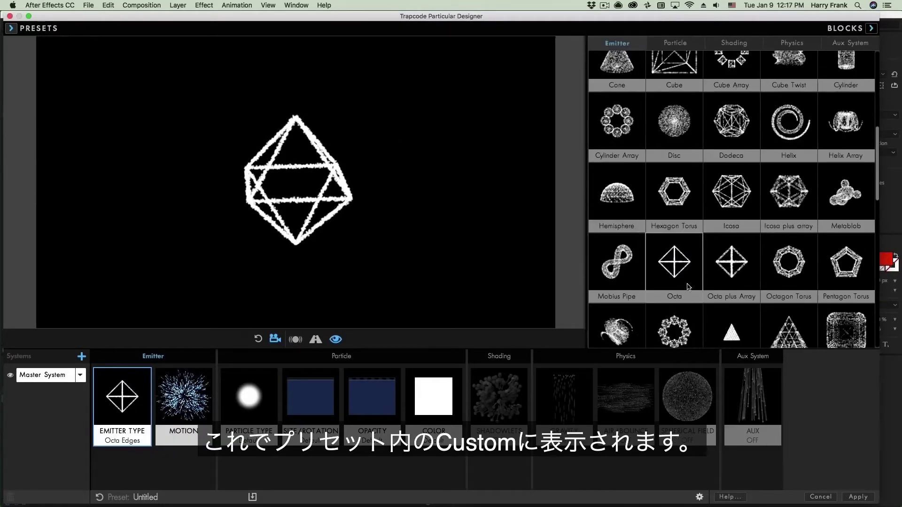
scroll(687, 288, "down", 5)
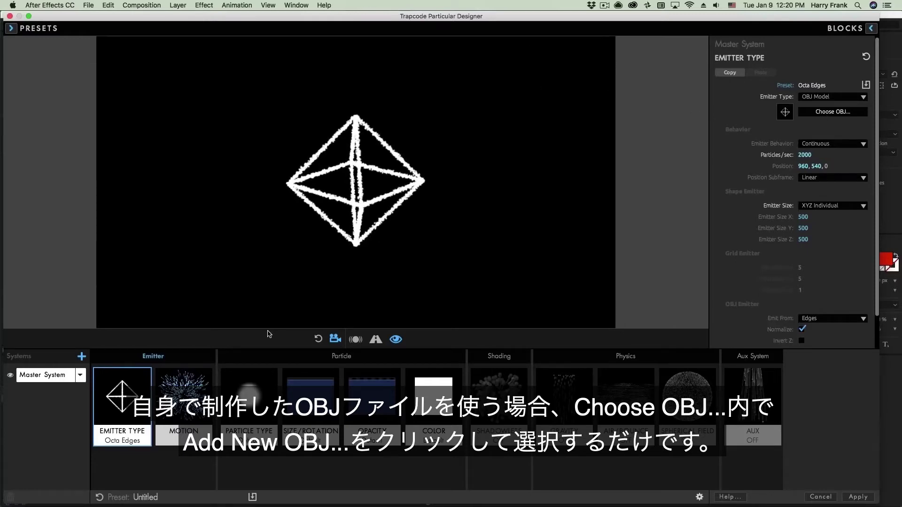
Step: Add atom_ringWelectron.obj from the MAYA folder to the custom OBJs and use it as the emitter's model
left_click(833, 111)
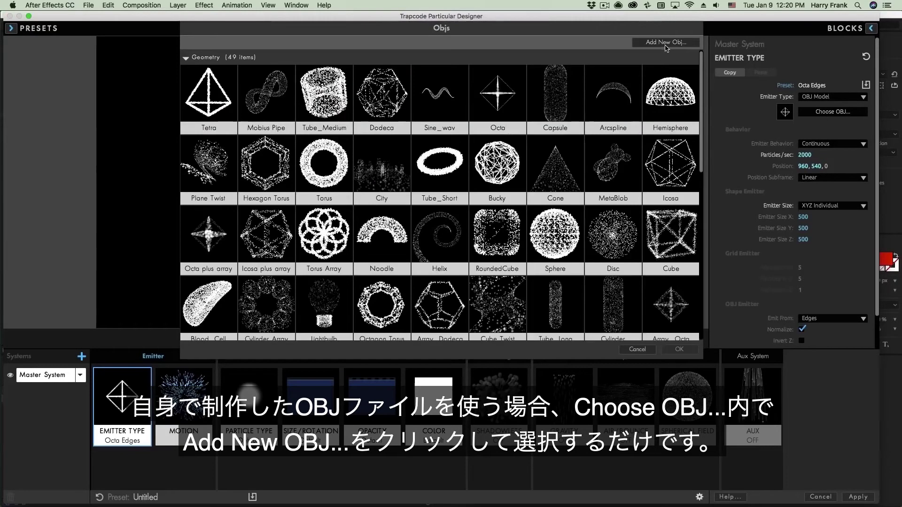
left_click(665, 45)
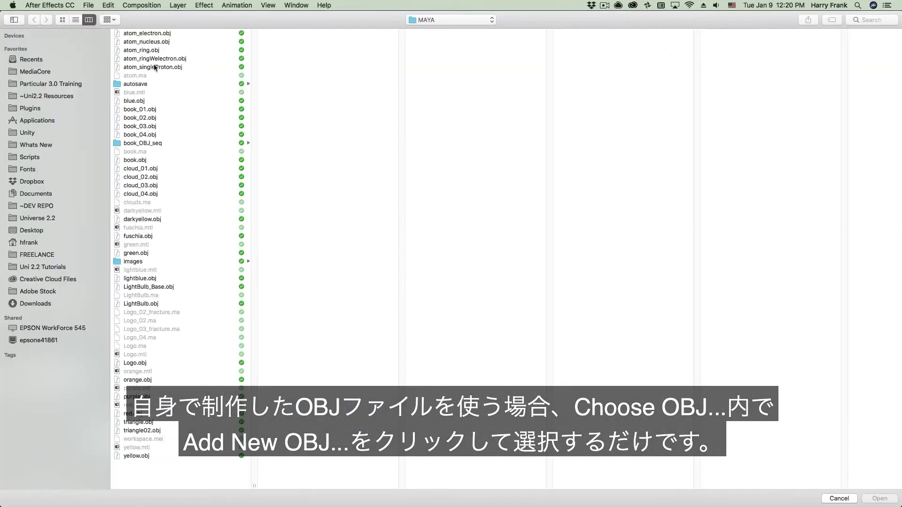
left_click(159, 58)
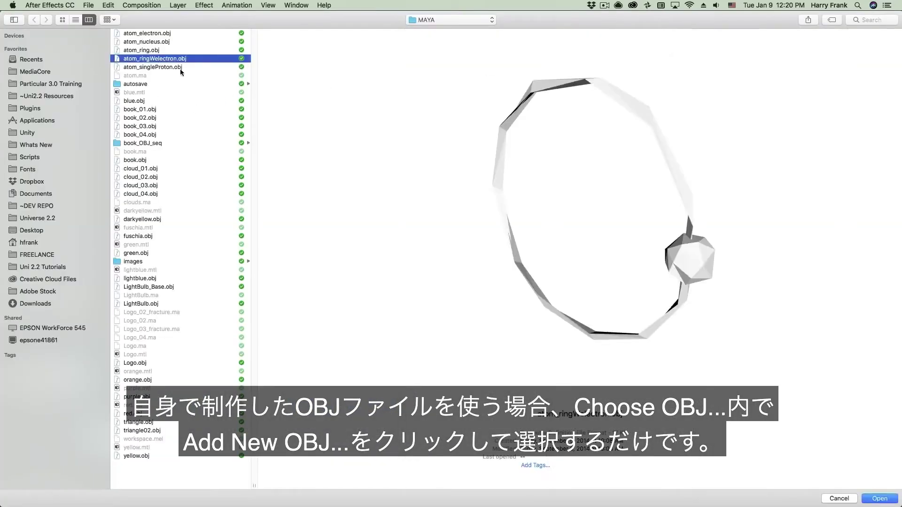
left_click(881, 501)
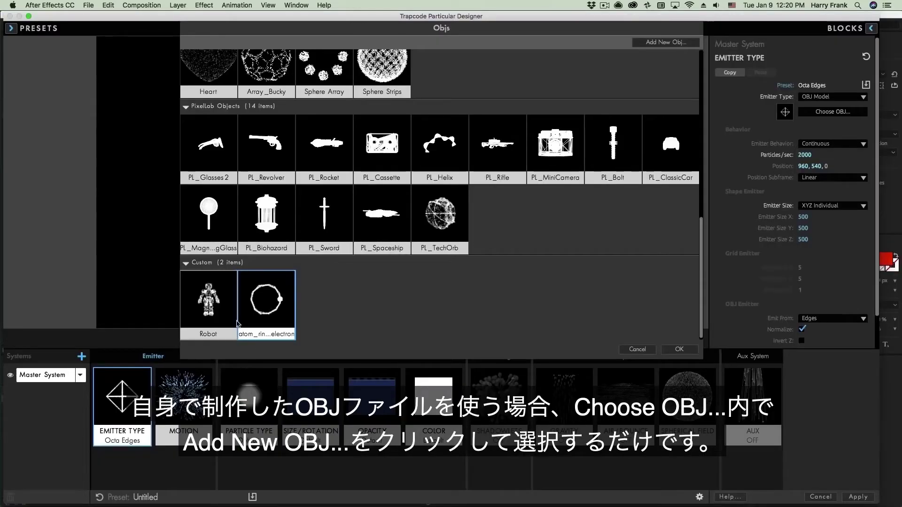
double_click(265, 300)
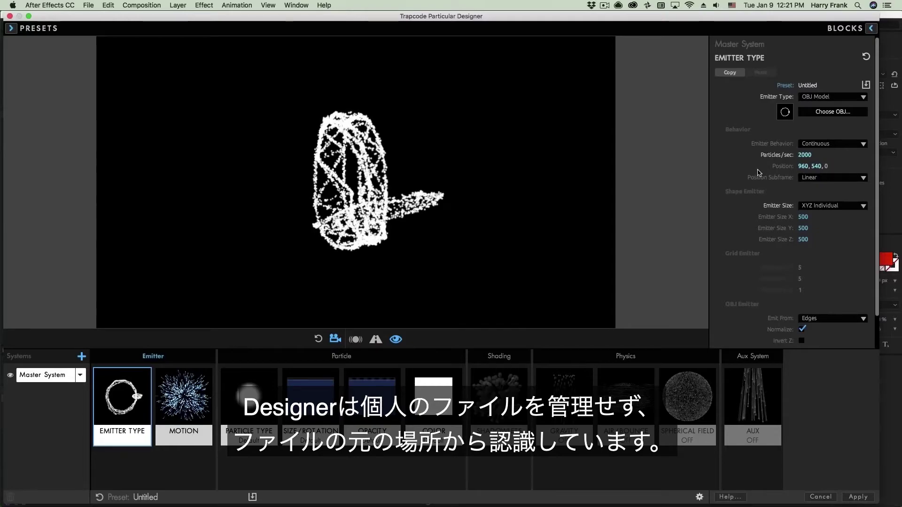
Step: Reveal the custom atom ring OBJ's source file in Finder, and leave the OBJ library without choosing another model
scroll(396, 213, "down", 10)
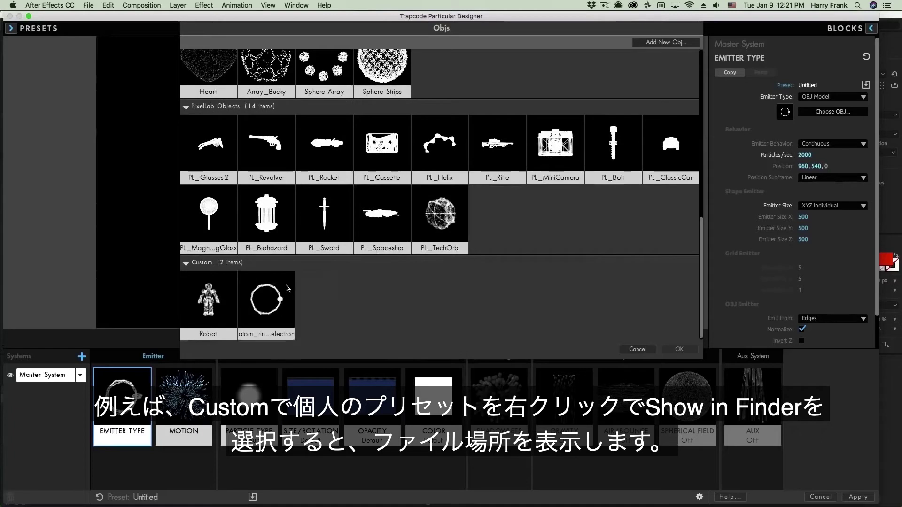
right_click(271, 282)
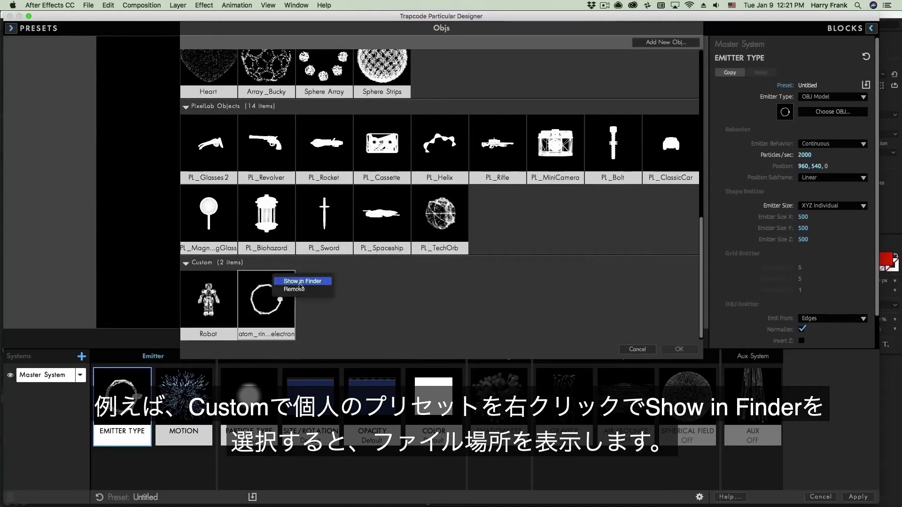
left_click(326, 281)
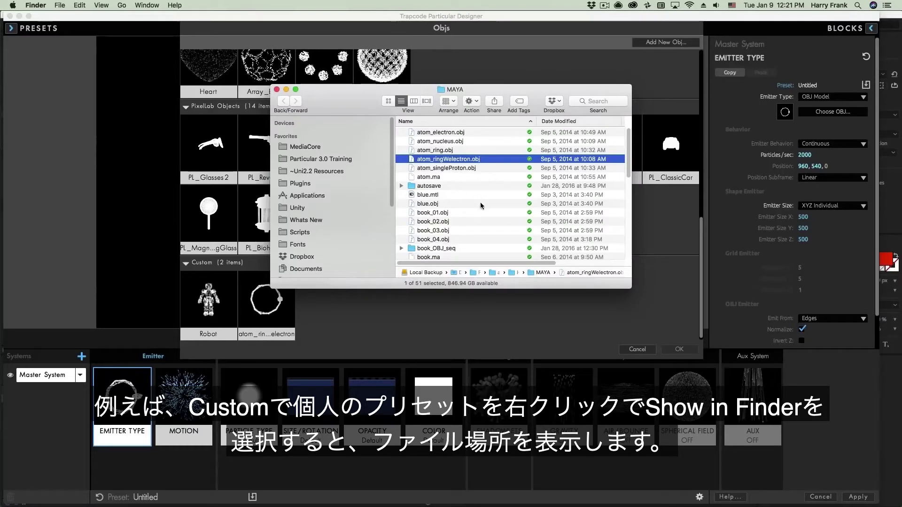
left_click(637, 359)
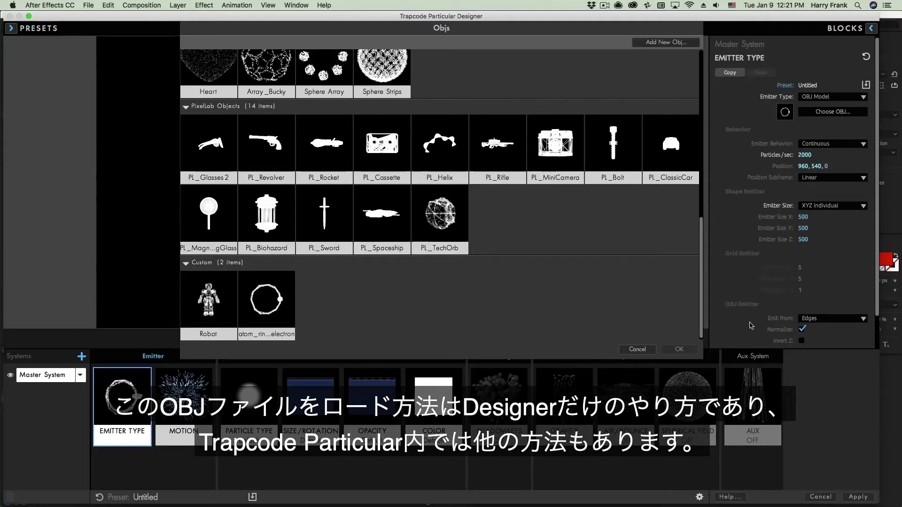
left_click(639, 349)
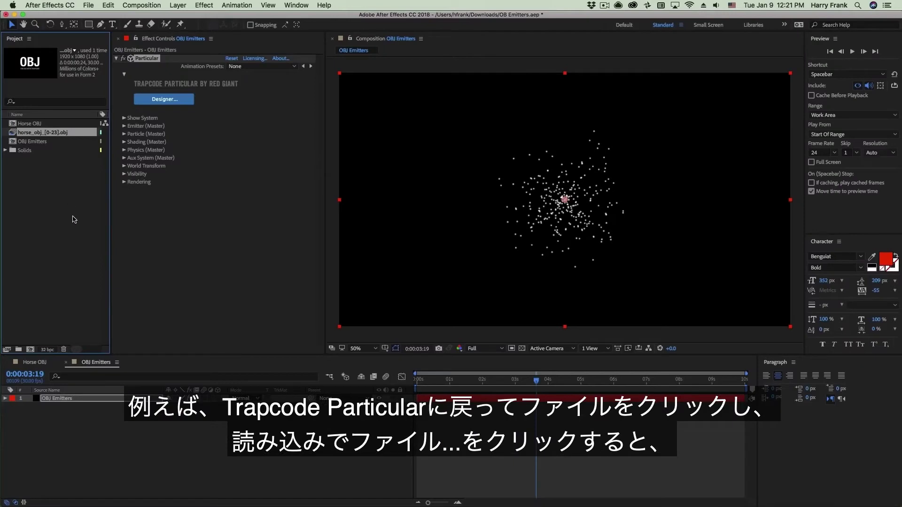
Step: Start a file import and preview the individual horse OBJ frames in the horse_obj_sequence folder
left_click(65, 203)
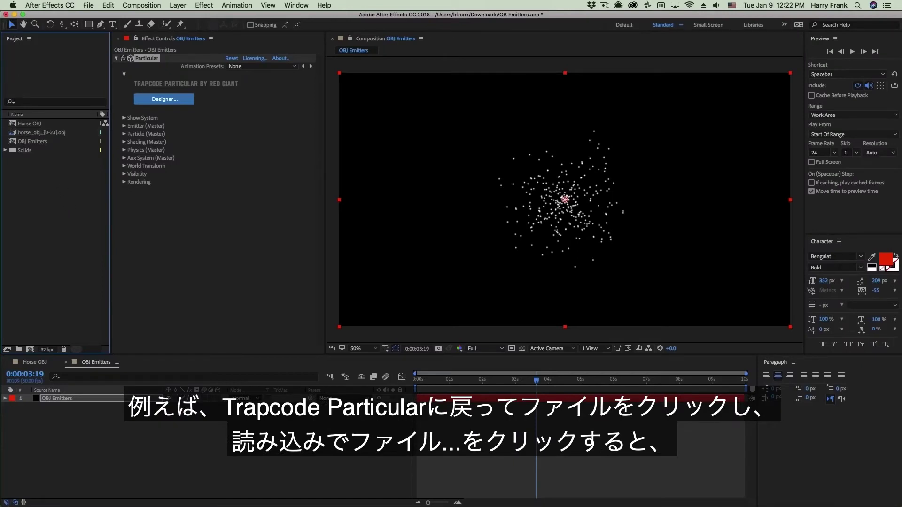
left_click(89, 5)
mouse_move(141, 126)
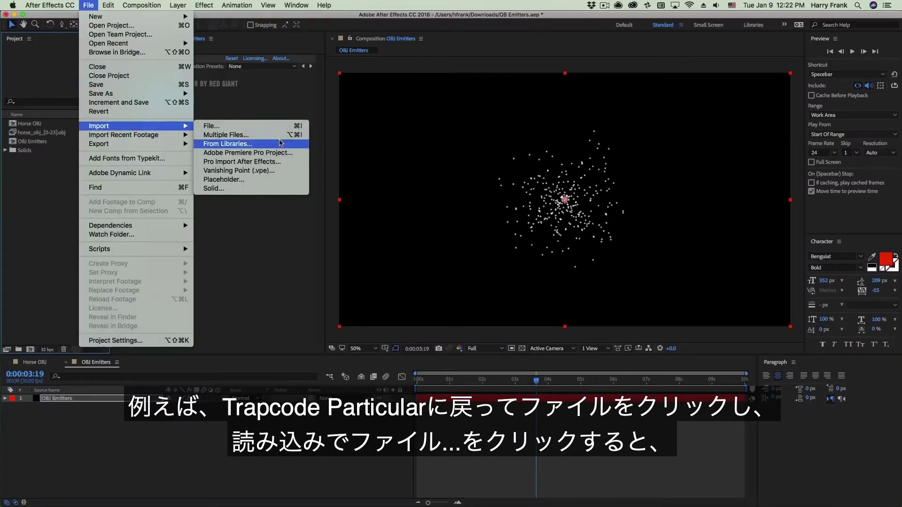
left_click(275, 131)
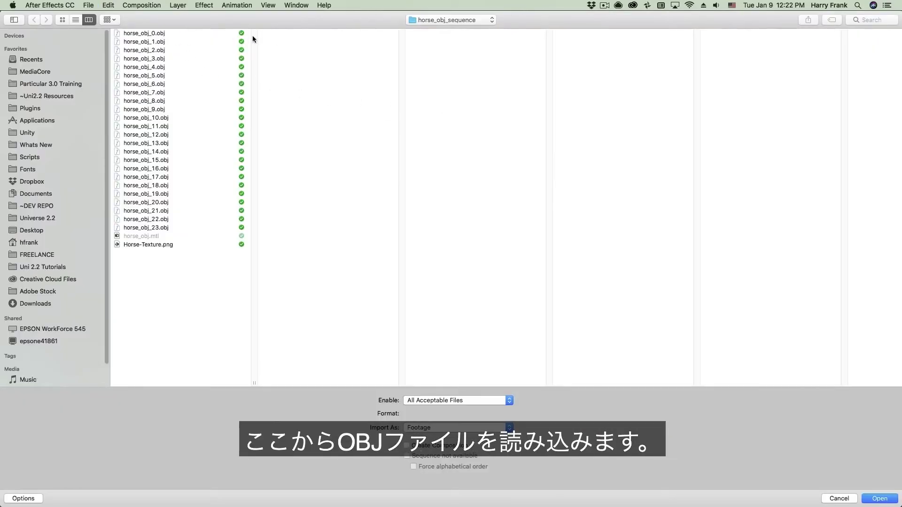
left_click(176, 33)
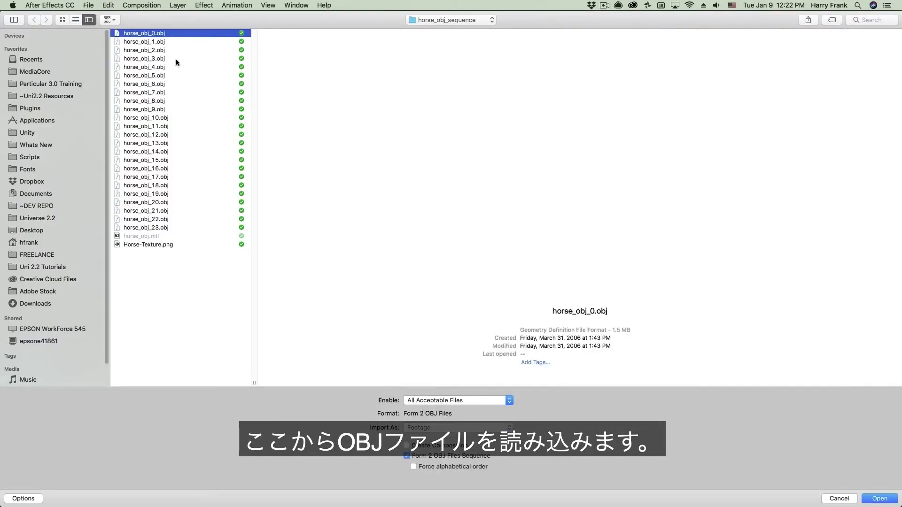
left_click(182, 58)
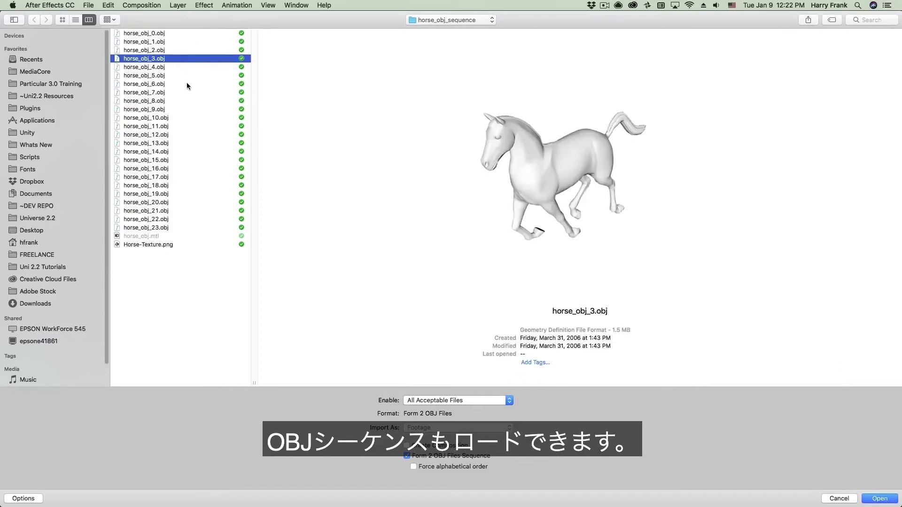
key("Down")
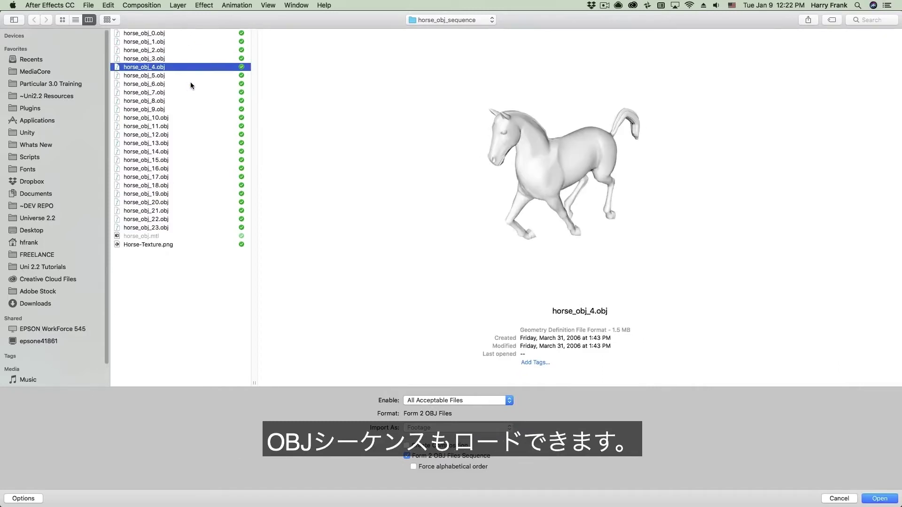
key("Down")
key("Down")
Step: Import the horse frames as a Form 2 OBJ Files Sequence starting from horse_obj_0.obj, and add the sequence to the OBJ Emitters composition
key("Up")
key("Up")
key("Up")
key("Up")
key("Up")
key("Up")
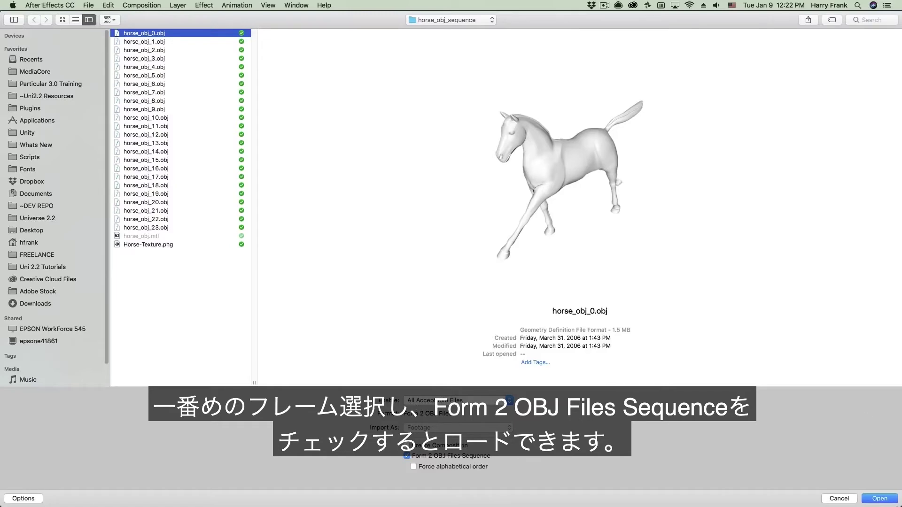
left_click(879, 499)
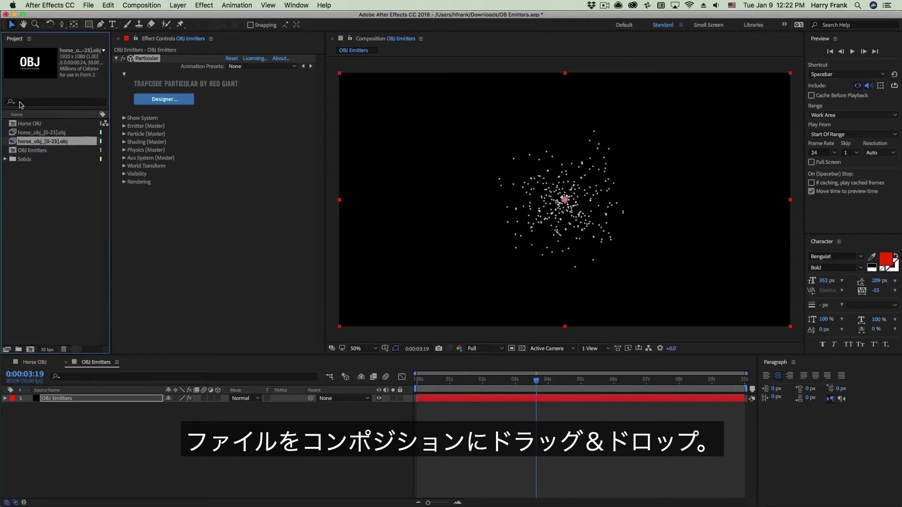
left_click_drag(47, 141, 205, 444)
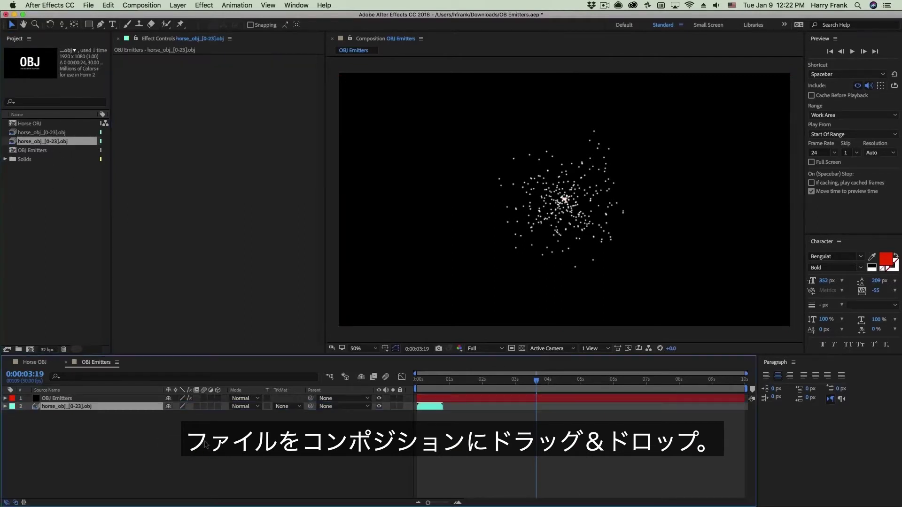
Step: Set the Particular Emitter Type on the OBJ Emitters layer to OBJ Model
left_click(59, 398)
key("e")
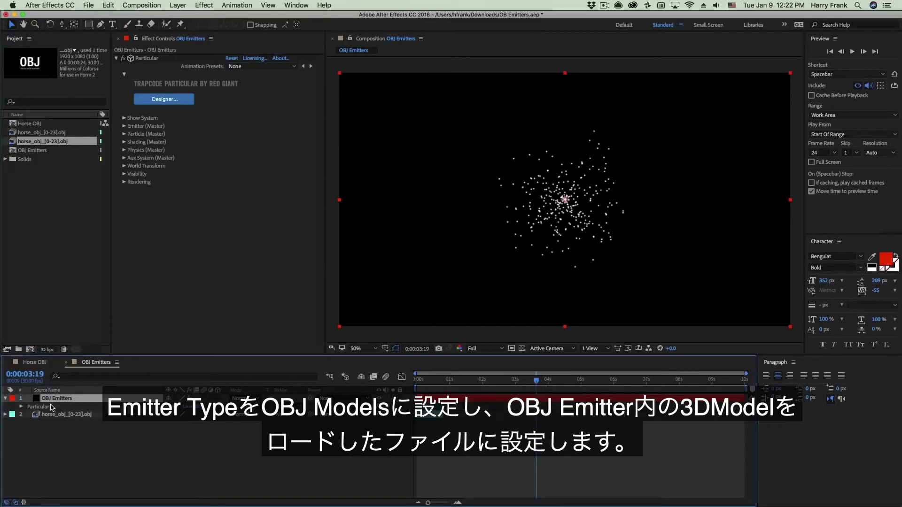
left_click(126, 126)
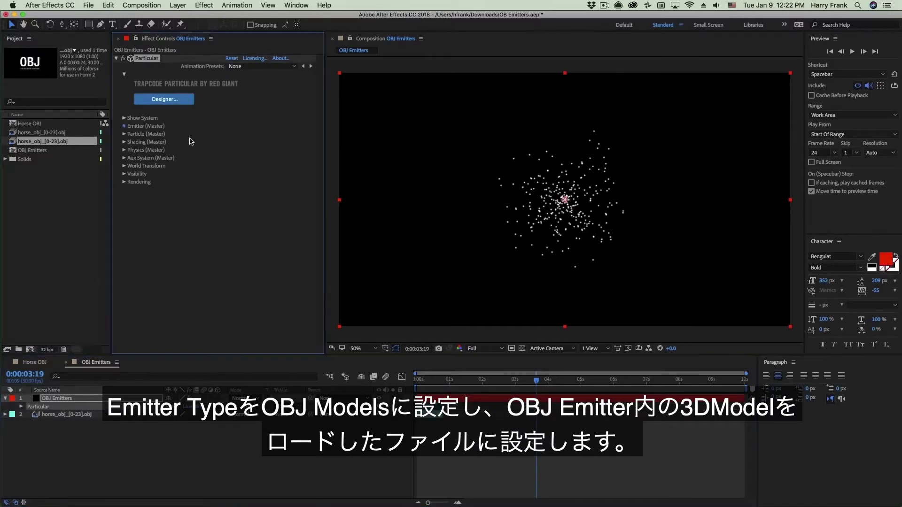
left_click(250, 150)
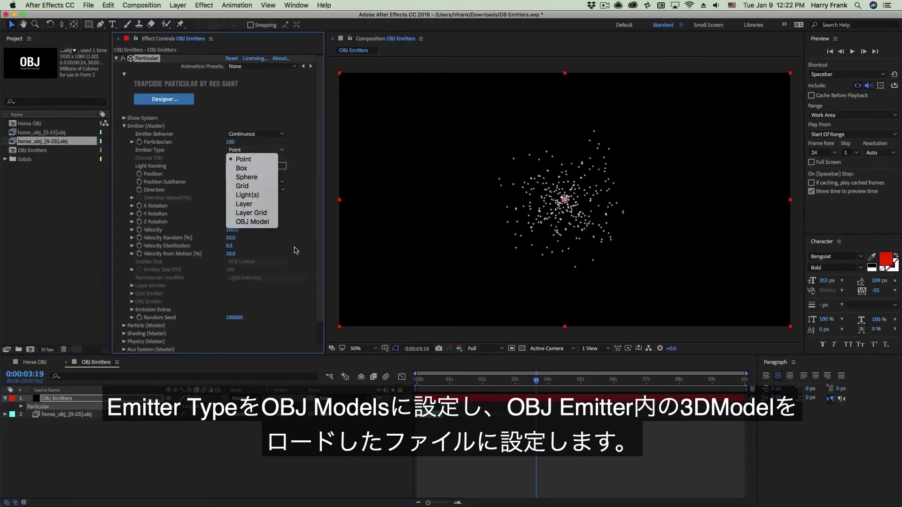
left_click(266, 222)
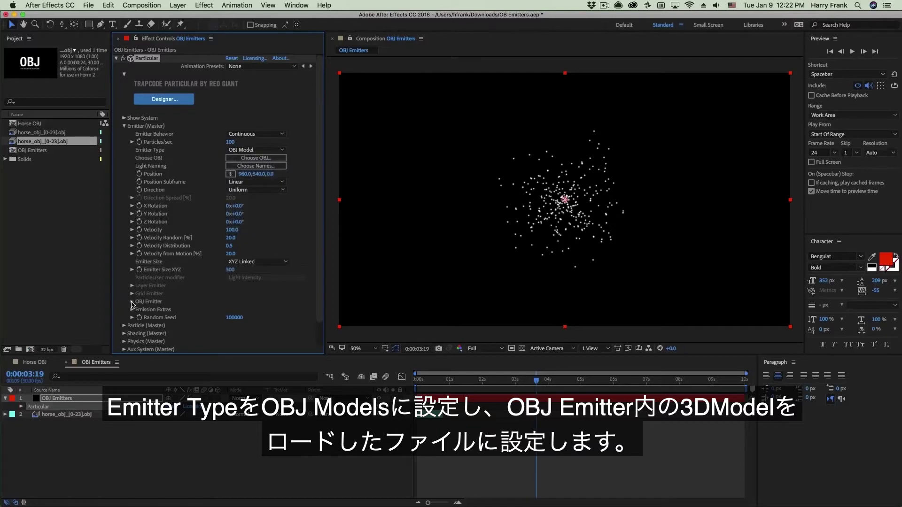
Step: Use the horse_obj_[0-23].obj layer as the OBJ emitter's 3D Model and move the current time to 0:00:01:16
left_click(132, 302)
scroll(155, 296, "down", 1)
left_click(246, 301)
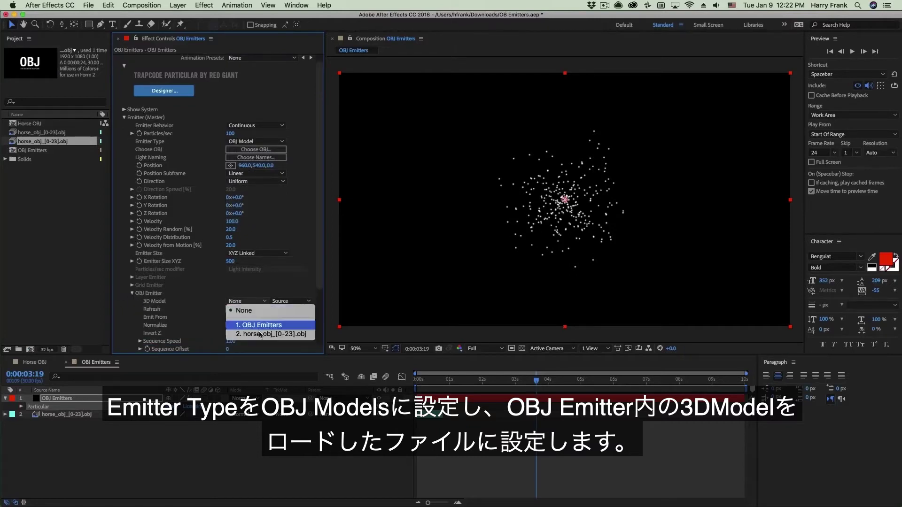
left_click(260, 334)
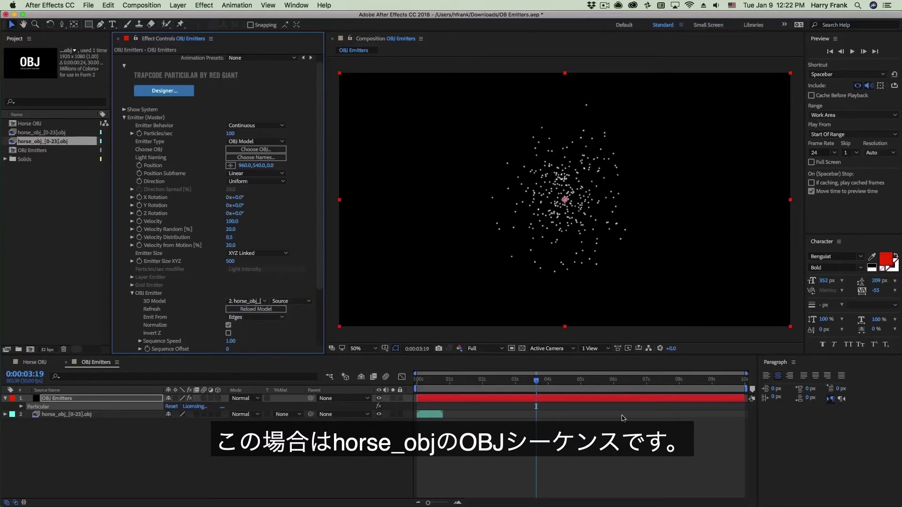
left_click(435, 387)
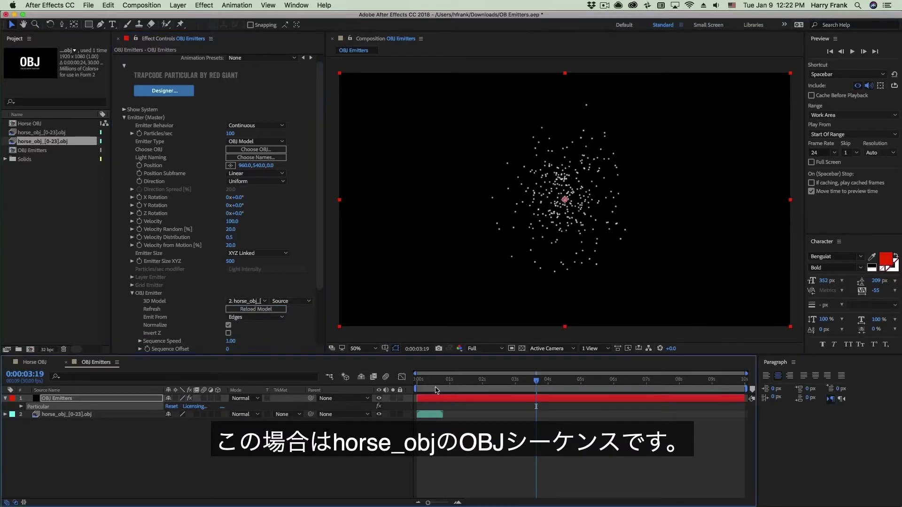
left_click_drag(441, 395, 467, 405)
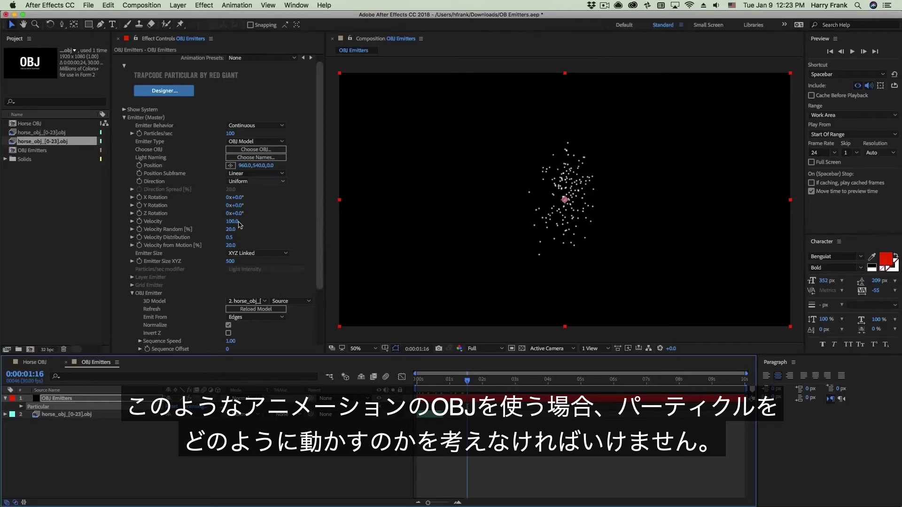
Step: Set the Particular emitter's Y Rotation to -90°
scroll(219, 341, "up", 1)
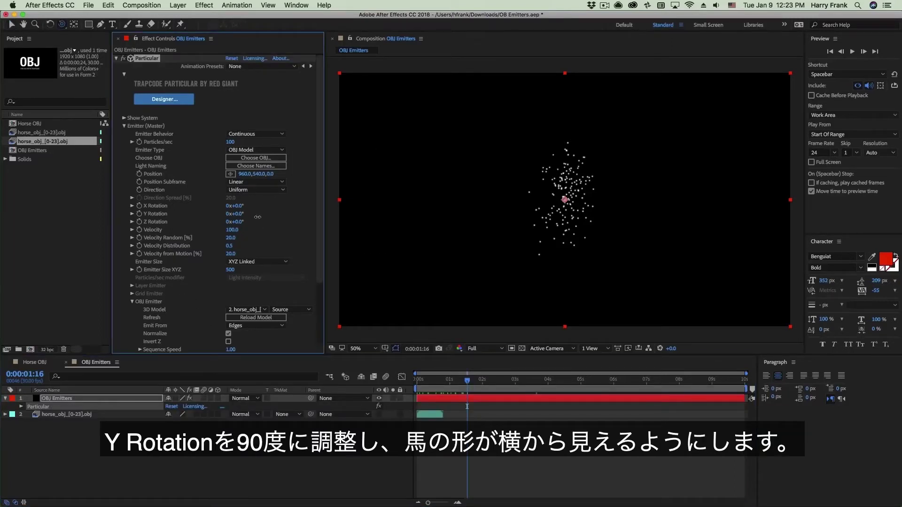
left_click_drag(257, 217, 217, 211)
left_click(237, 215)
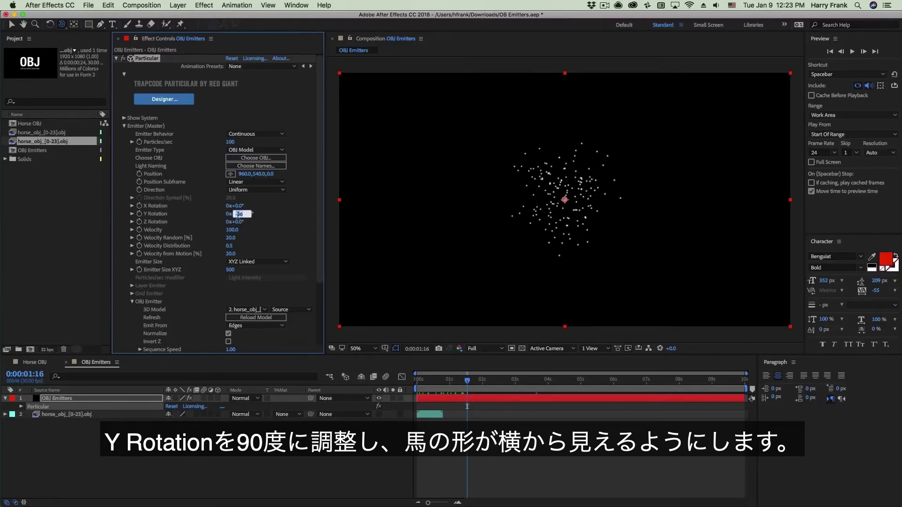
type("-90")
key("Return")
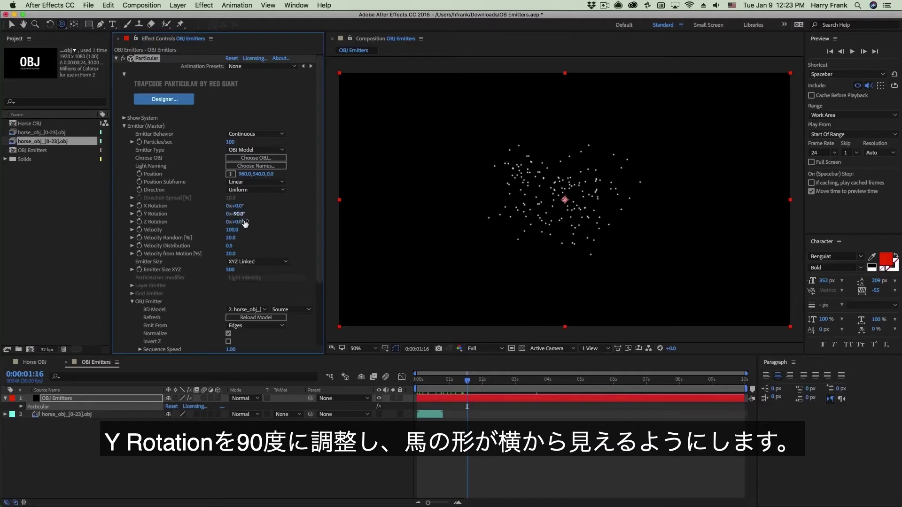
Step: Create a 1920 x 1080 px solid named "Form" and apply the RG Trapcode Form effect to it
left_click(77, 435)
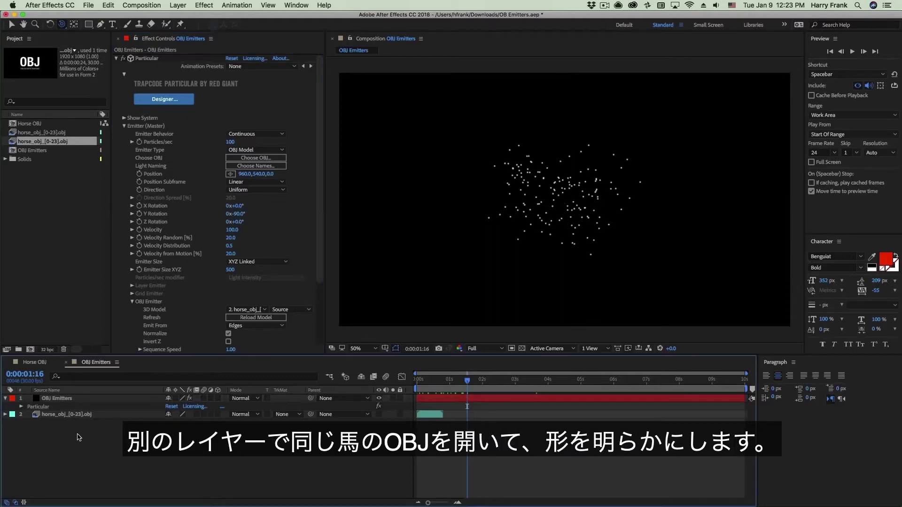
key("super+y")
type("Form")
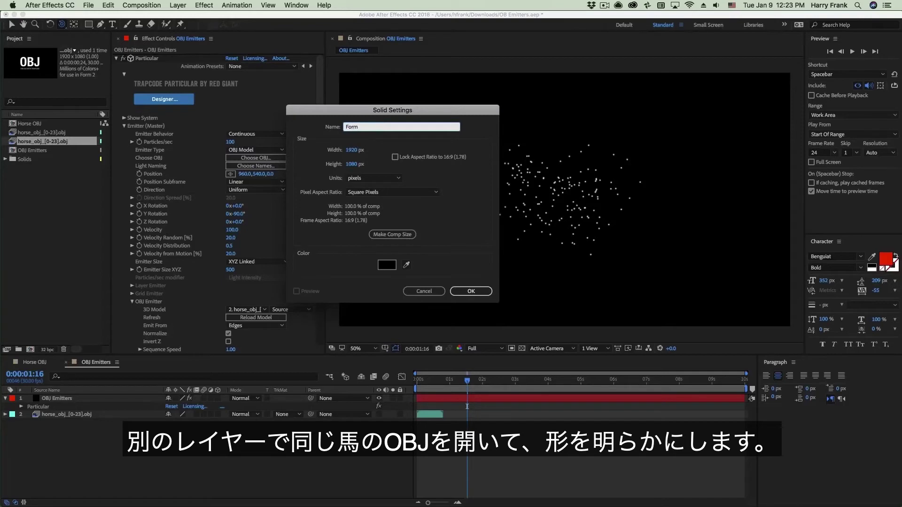
key("Return")
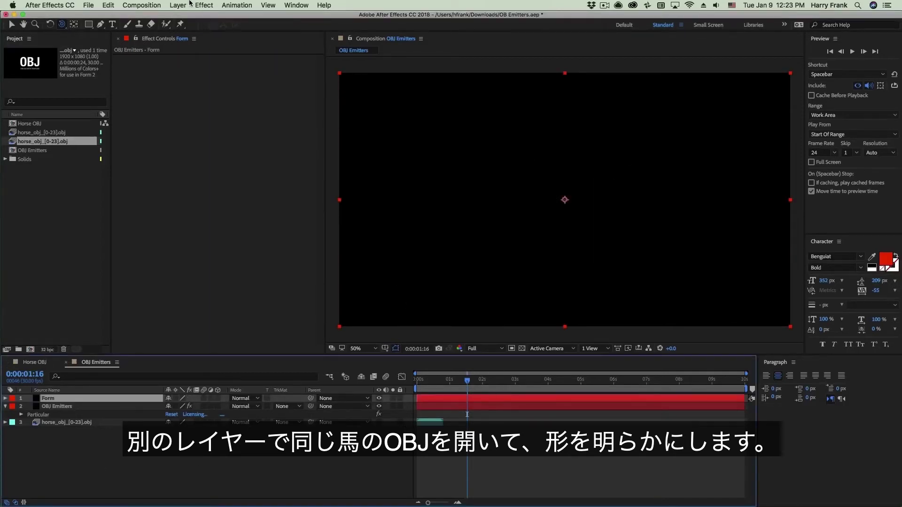
left_click(204, 5)
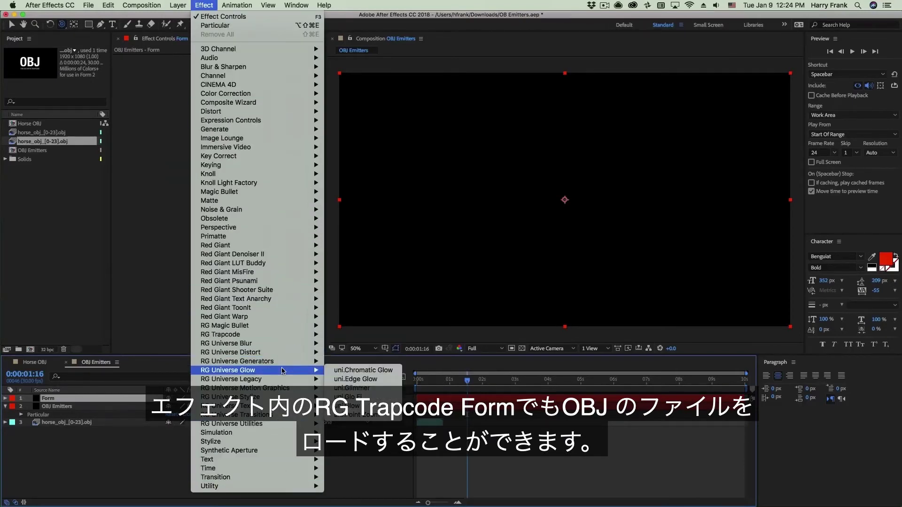
mouse_move(282, 335)
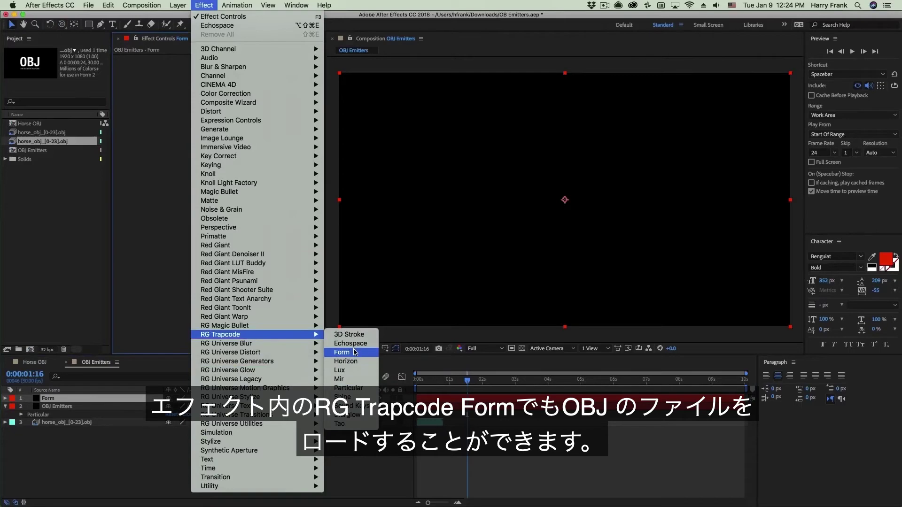
left_click(354, 352)
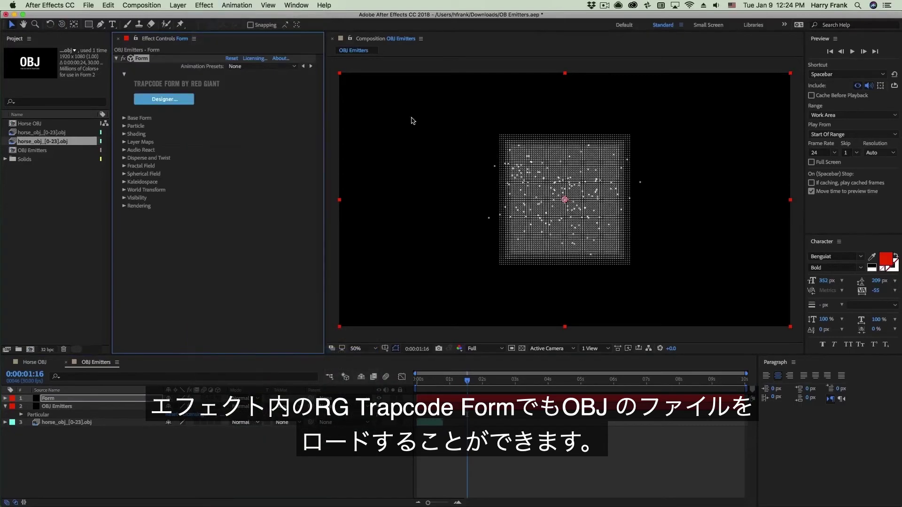
Step: Set Form's Base Form to OBJ Model with horse_obj_[0-23].obj as its 3D Model
left_click(124, 118)
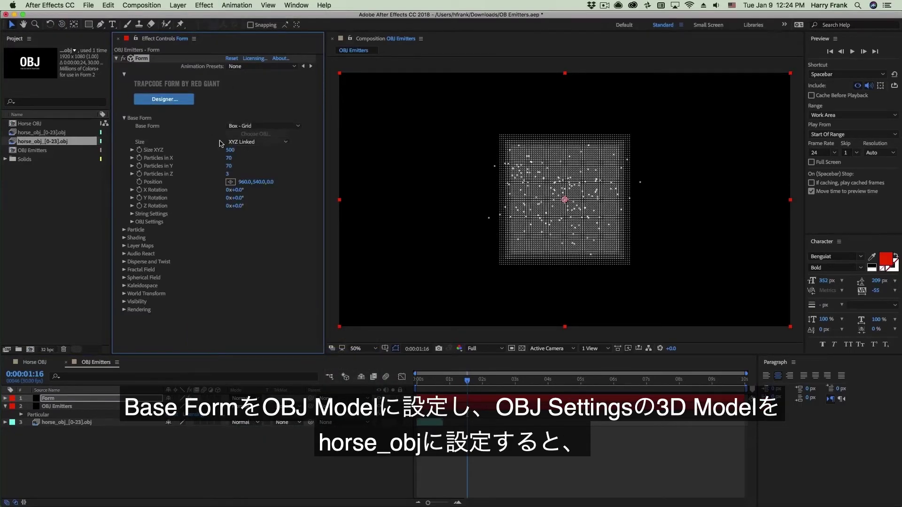
left_click(240, 126)
left_click(271, 163)
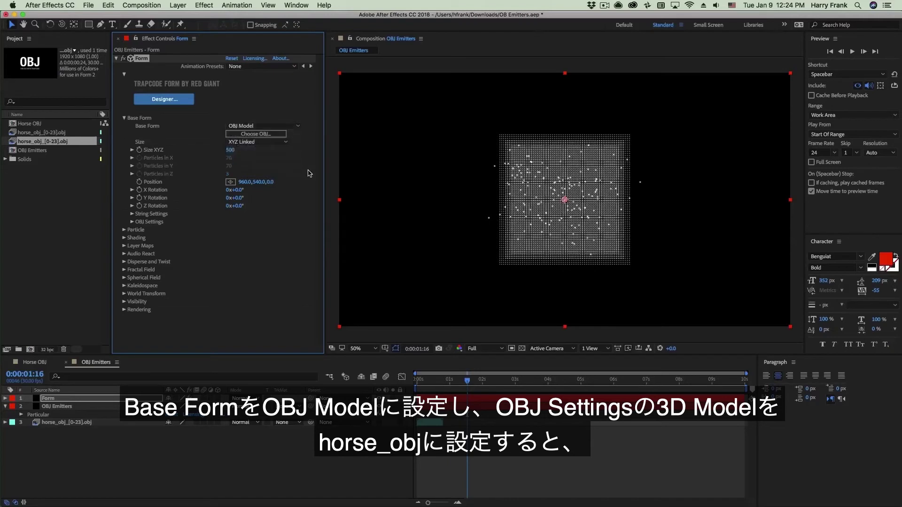
left_click(133, 221)
left_click(226, 229)
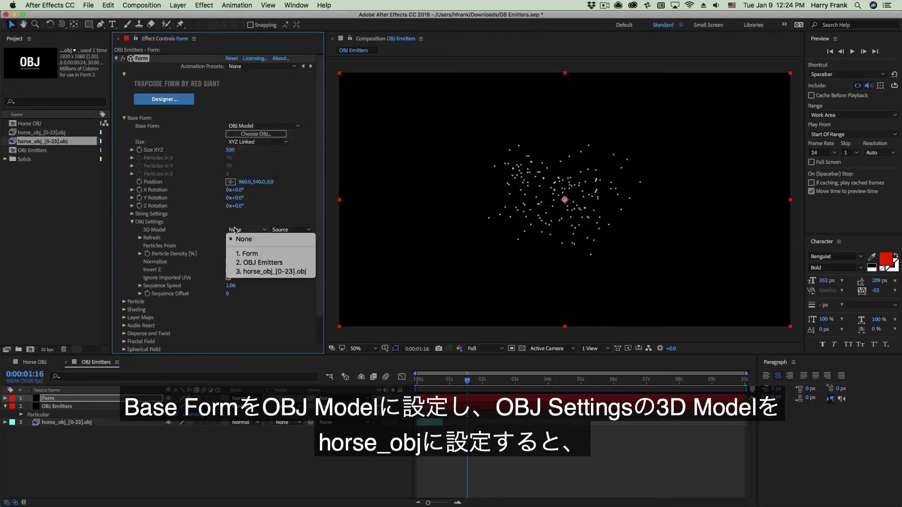
left_click(253, 268)
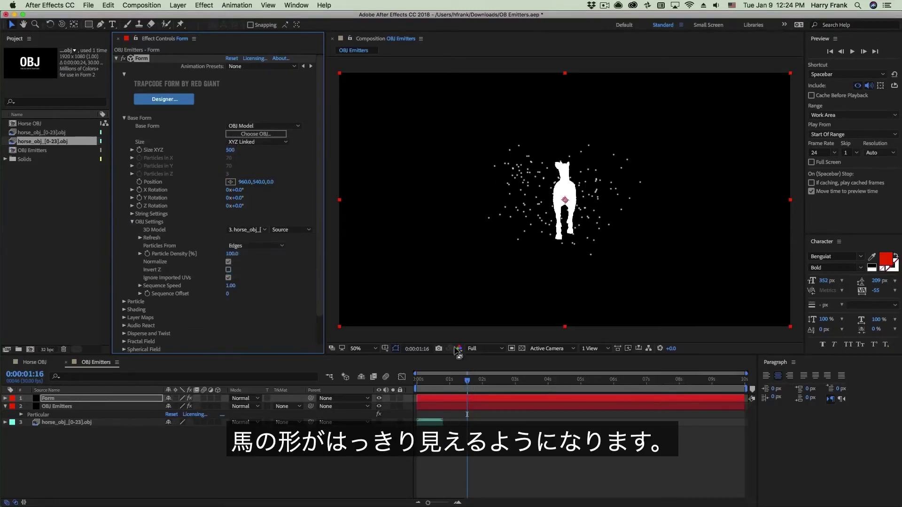
Step: Set the Y Rotation of Form's base form to 90°
left_click(242, 197)
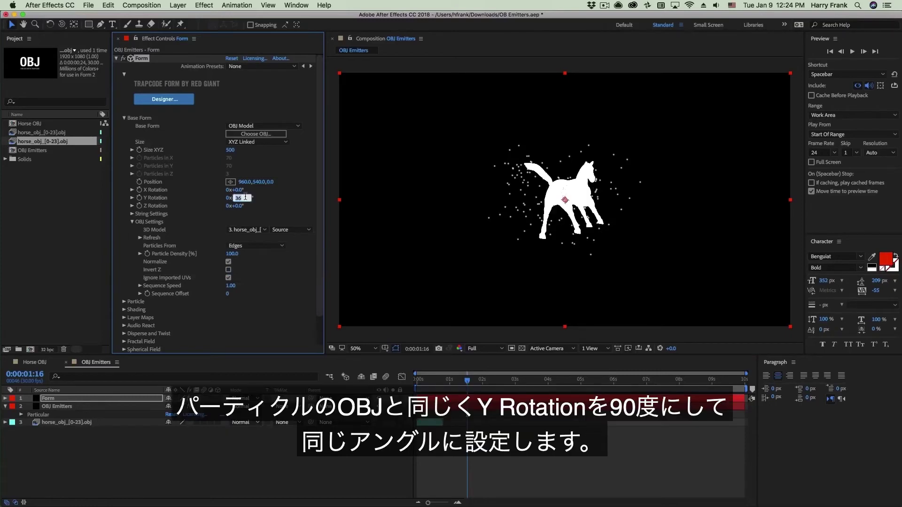
type("90")
key("Return")
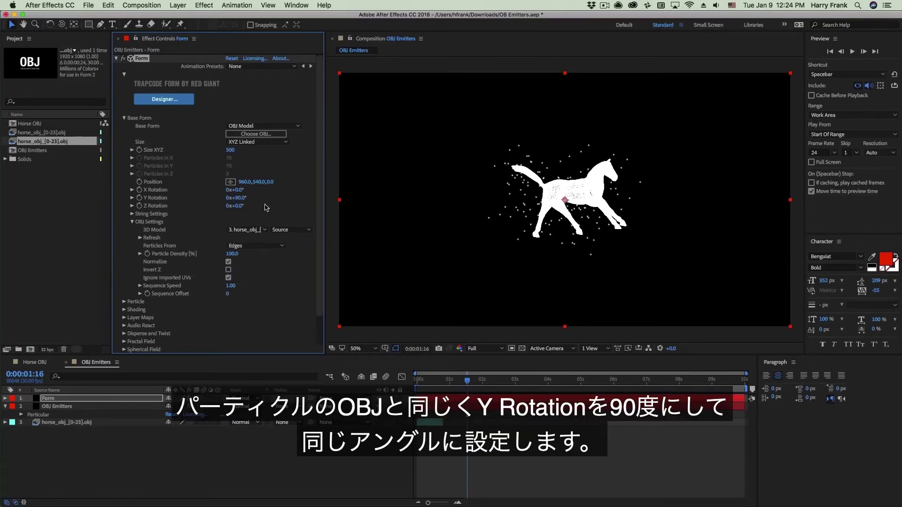
Step: Reduce Form's OBJ Particle Density to 10% and preview the animation
left_click(232, 254)
type("10")
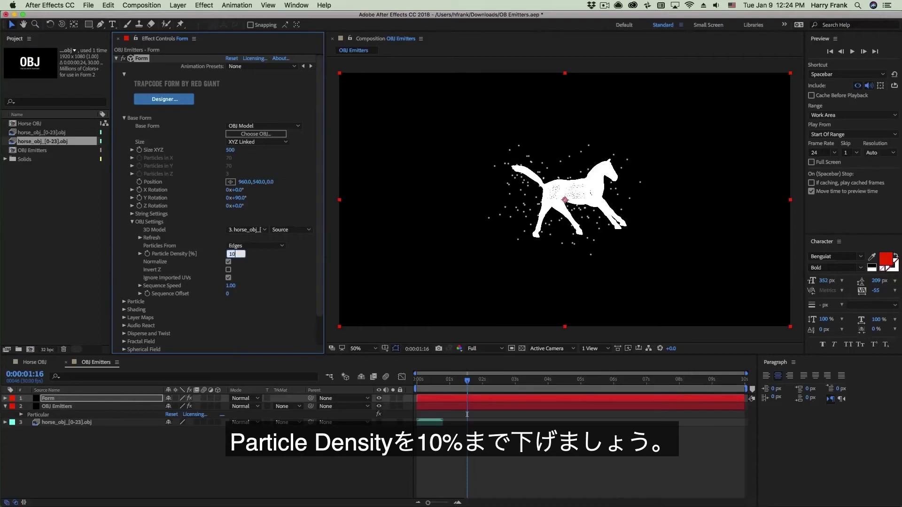
key("Return")
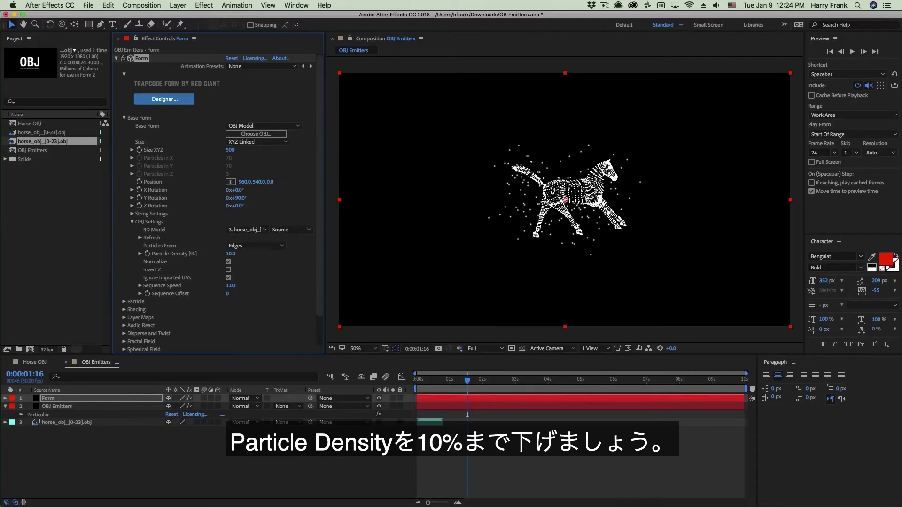
left_click(437, 392)
key("space")
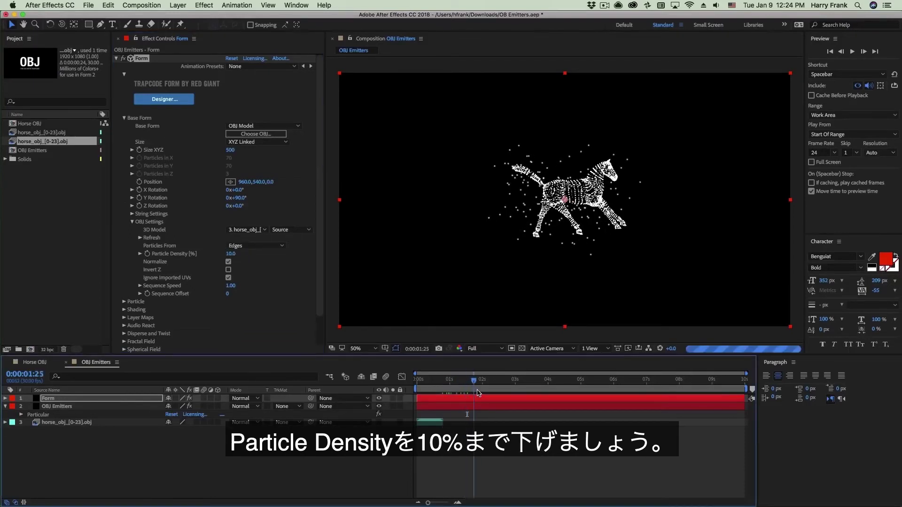
Step: Add a 28mm Two-Node Camera to the composition and move it in closer to the horse
left_click(178, 5)
mouse_move(187, 17)
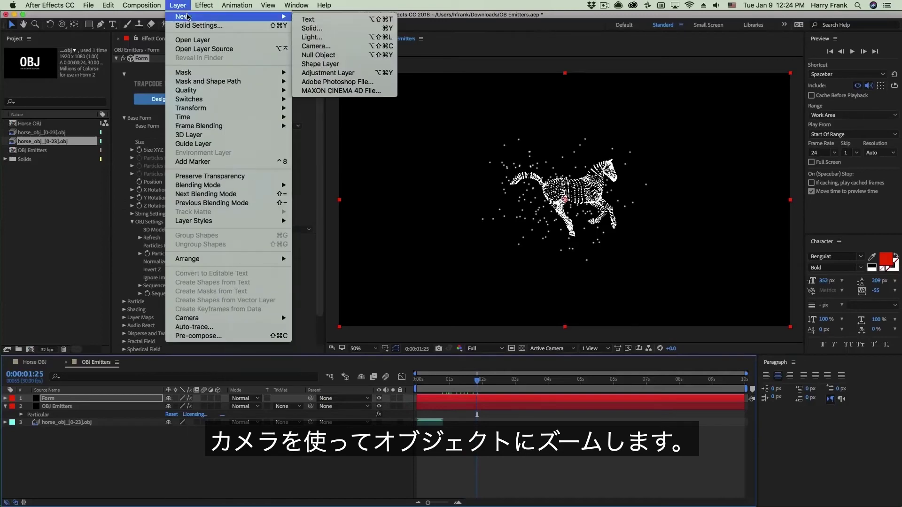
key("alt+shift+super+c")
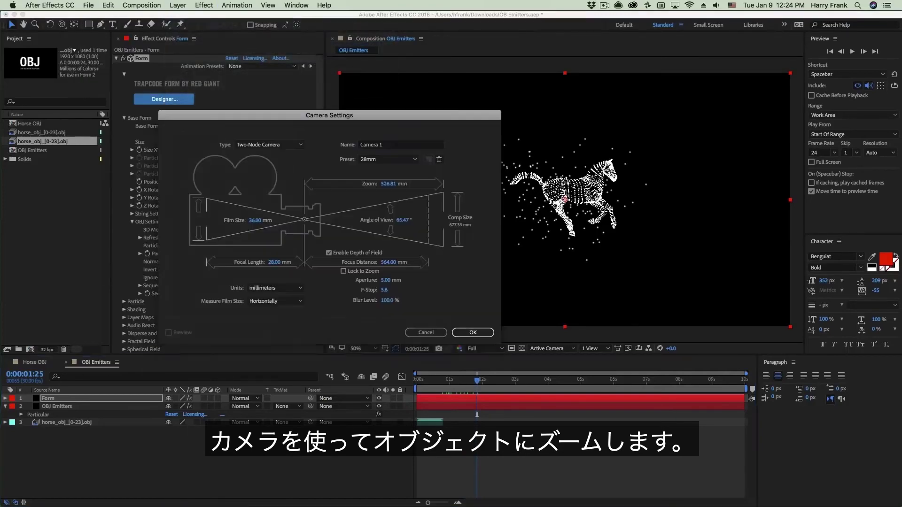
key("Return")
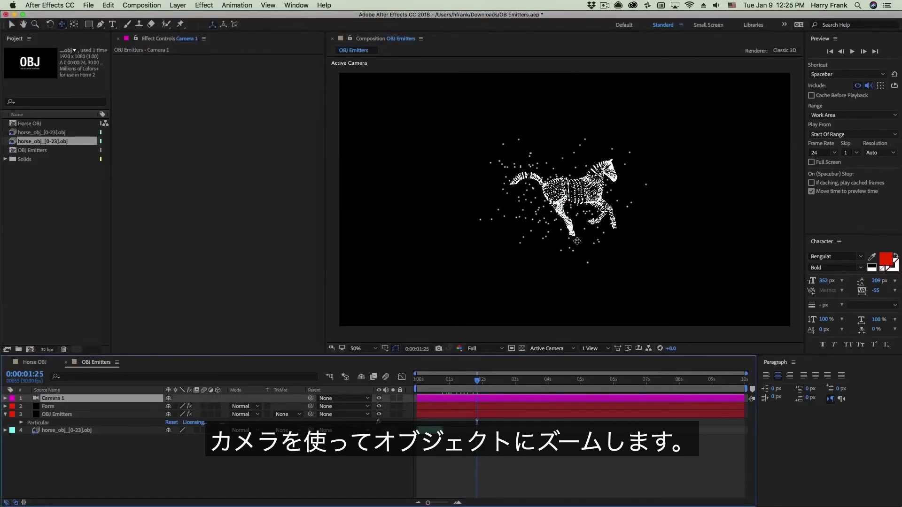
key("c")
key("c")
left_click_drag(576, 241, 582, 183)
Step: On the OBJ Emitters layer, set Particular's Particles/sec to 2300 and the emitter's Y Rotation to +90°
left_click(50, 423)
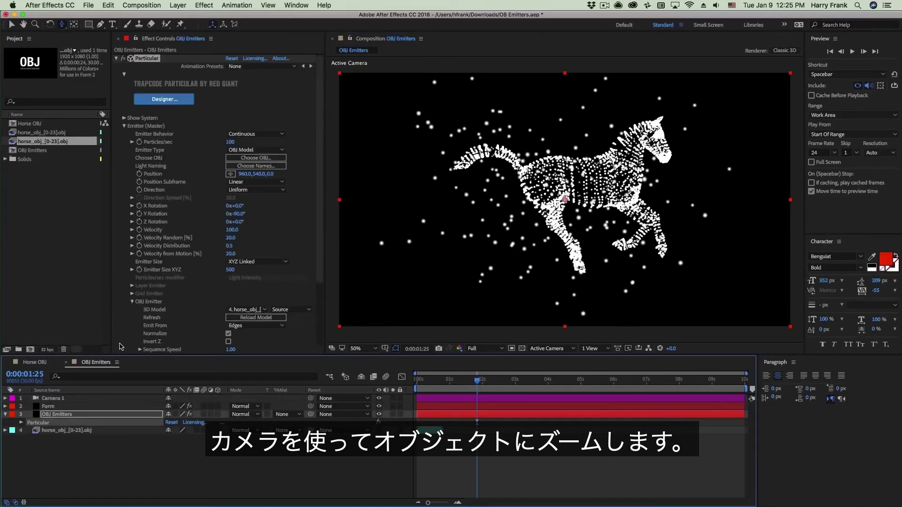
mouse_move(230, 142)
left_mouse_down()
mouse_move(249, 145)
mouse_move(241, 144)
left_mouse_up()
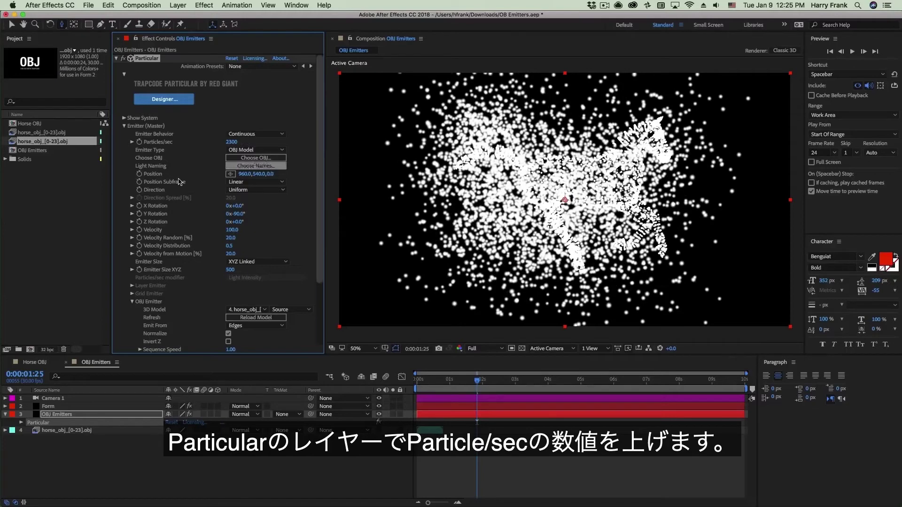
left_click(238, 213)
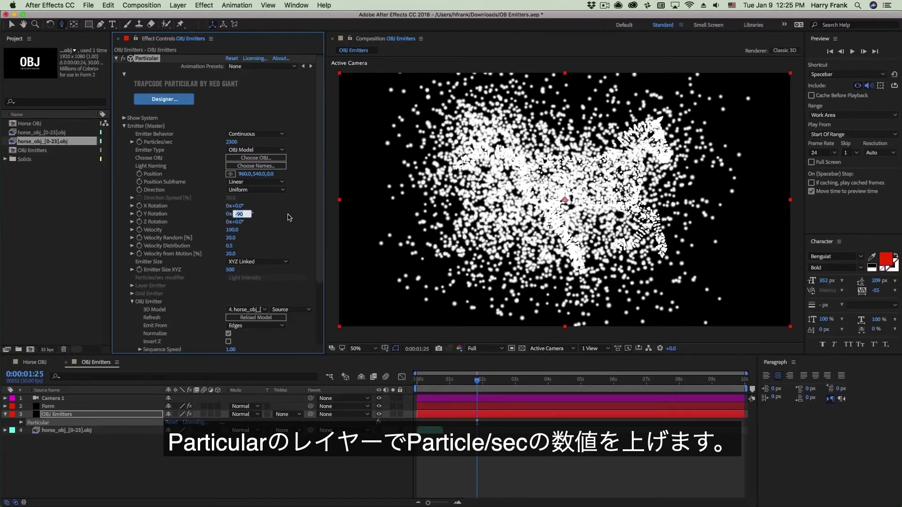
type("9")
key("Return")
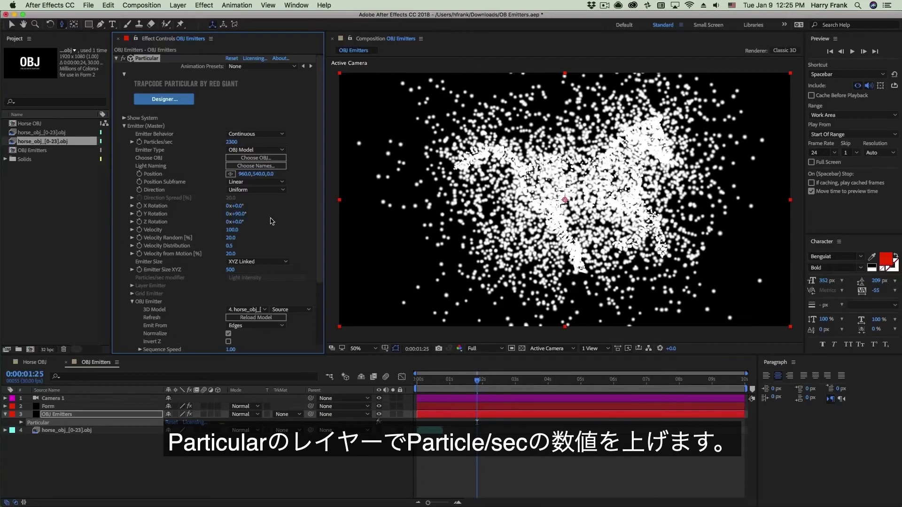
Step: Set the emitter's Direction to Directional and its Velocity to -120 so the particles trail behind the horse
scroll(243, 141, "down", 2)
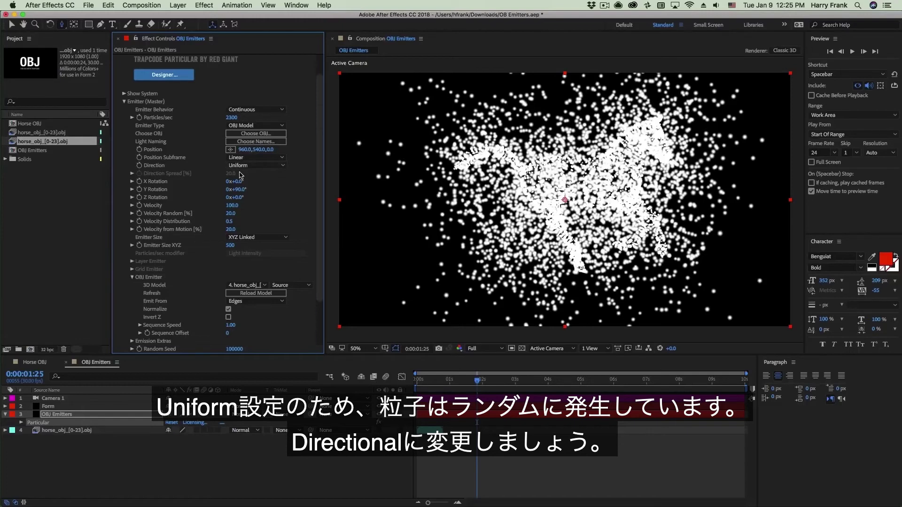
left_click(253, 165)
left_click(249, 182)
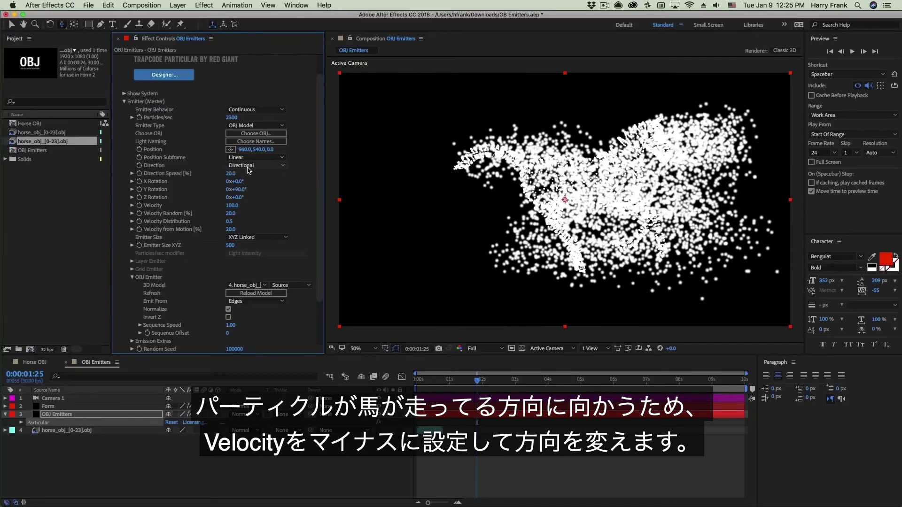
left_click_drag(453, 376, 469, 385)
key("space")
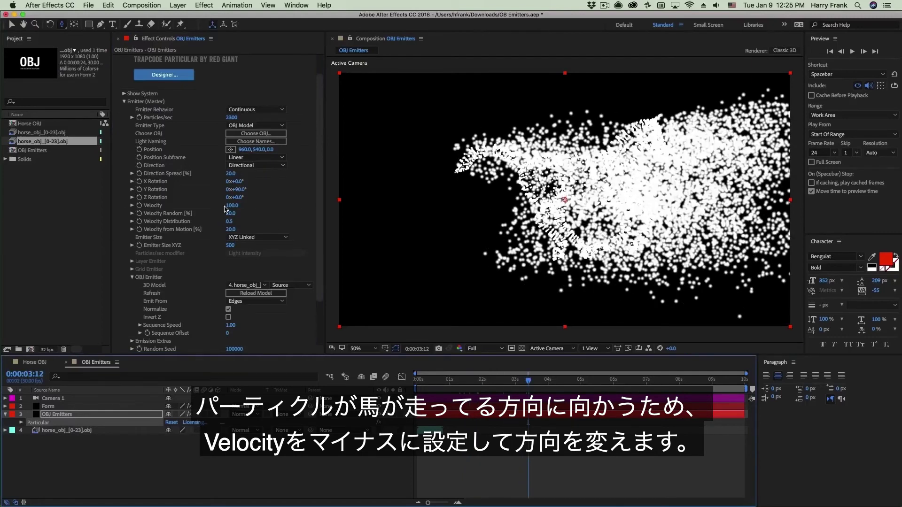
mouse_move(230, 206)
left_mouse_down()
mouse_move(203, 210)
mouse_move(219, 214)
left_mouse_up()
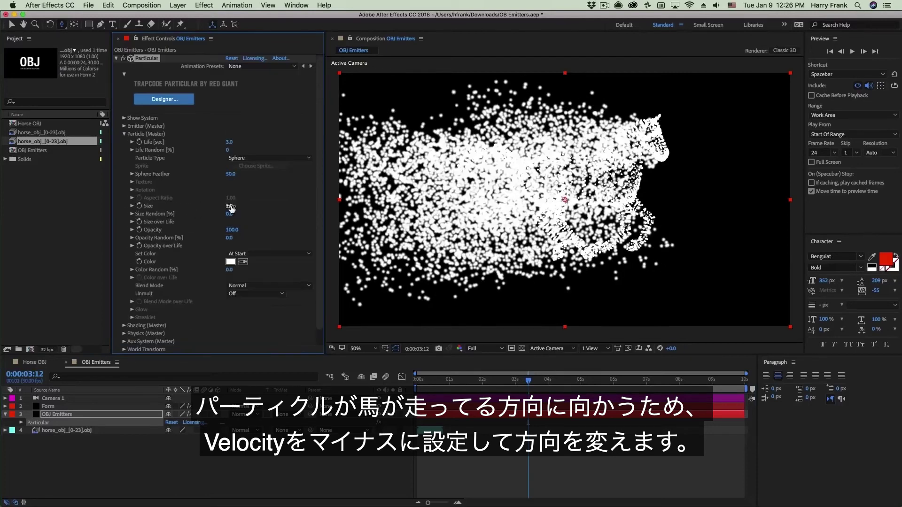
Step: Set Particular's particle Size to 2 and Life to 1.0 second
left_click(229, 207)
type("2")
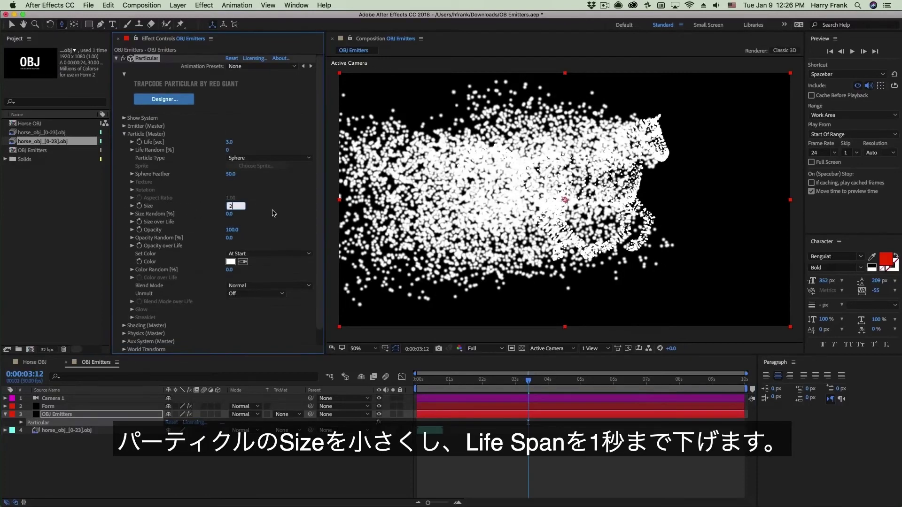
left_click(274, 214)
left_click(231, 142)
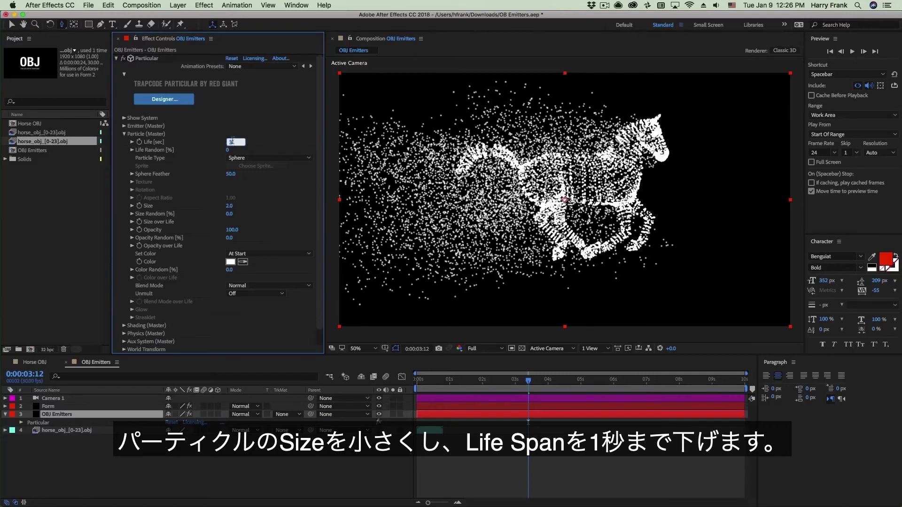
type("1.0")
key("Return")
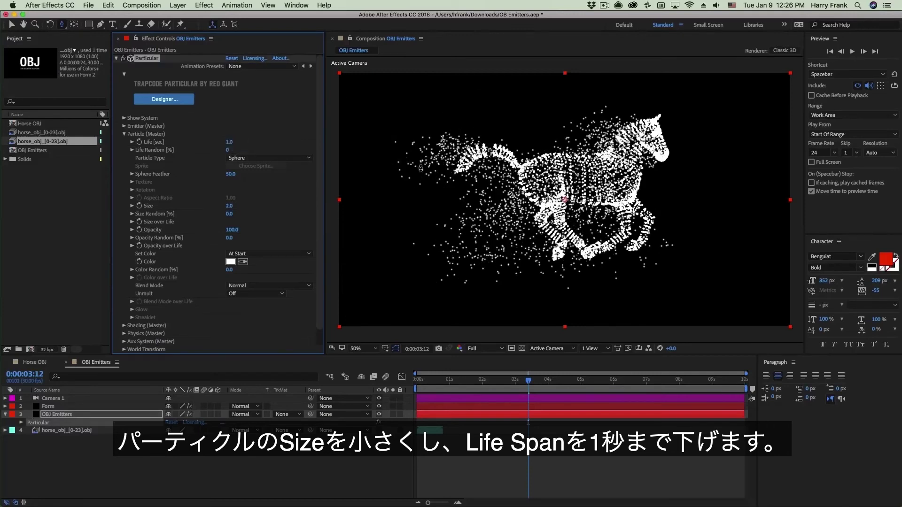
Step: Apply the linear ramp-down preset to Size over Life so the particles shrink to nothing
left_click(132, 221)
left_click(264, 248)
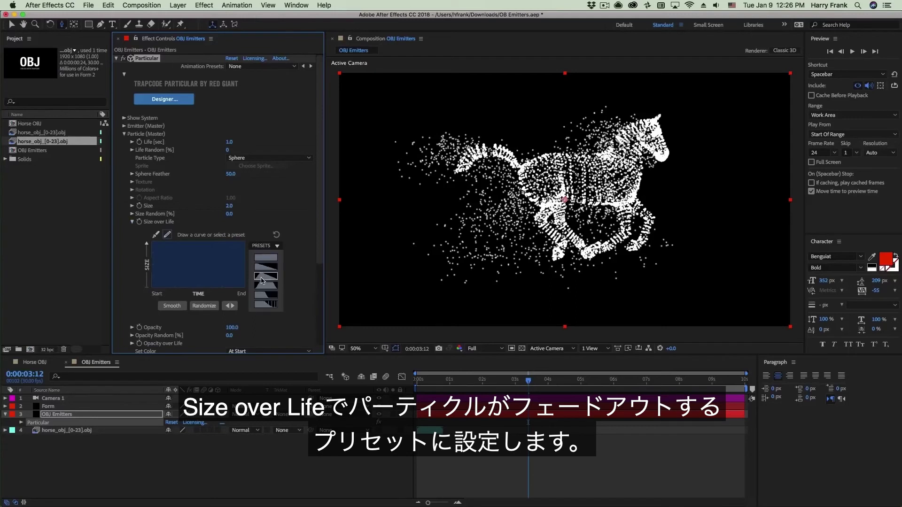
left_click(264, 277)
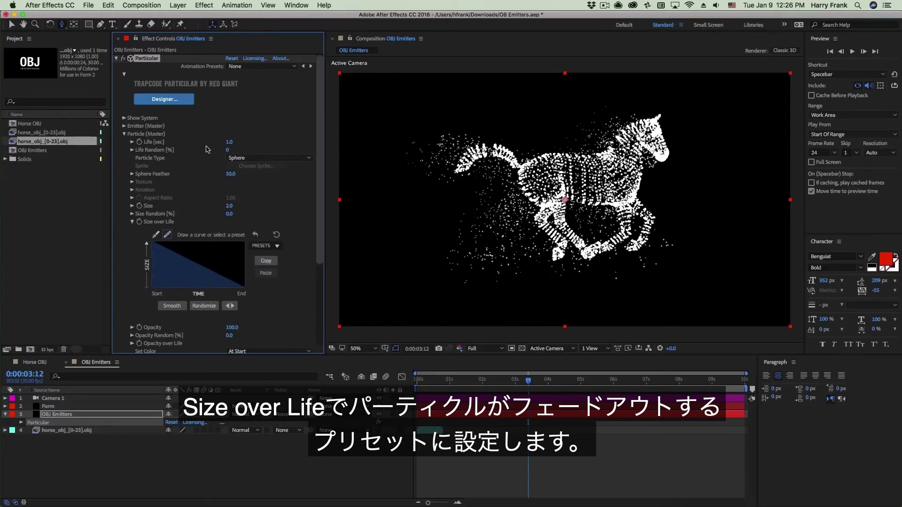
Step: Set Particular's Particles/sec to 5000 in the master emitter
left_click(125, 128)
left_click(235, 118)
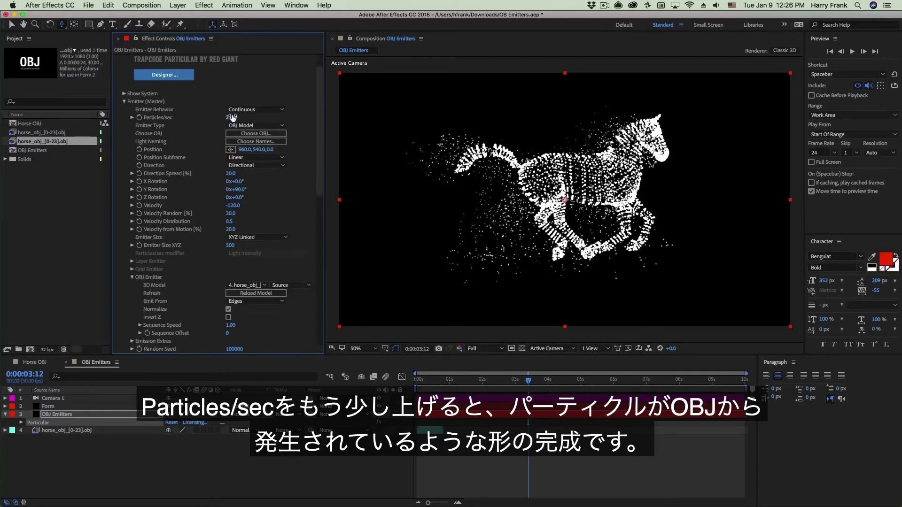
type("5")
key("Return")
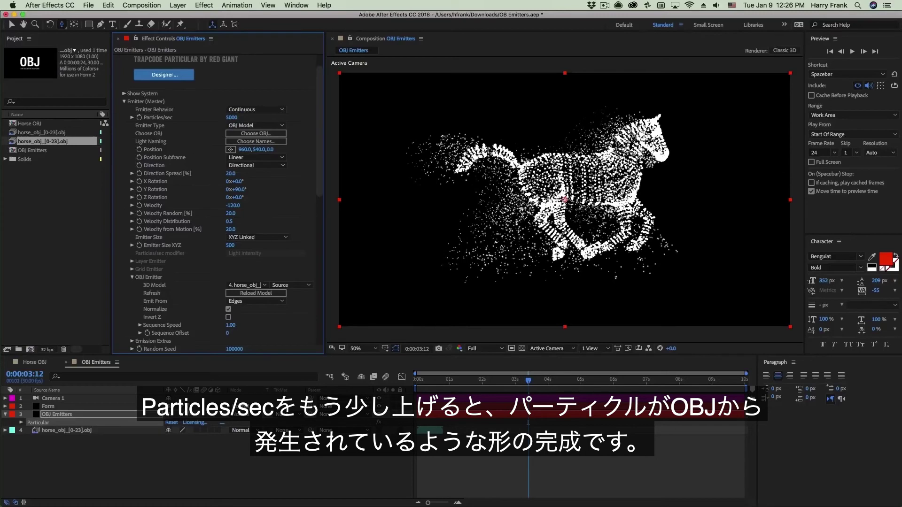
Step: Preview the running horse with its particle trail from an earlier point in the composition
key("v")
left_click_drag(458, 380, 507, 365)
key("space")
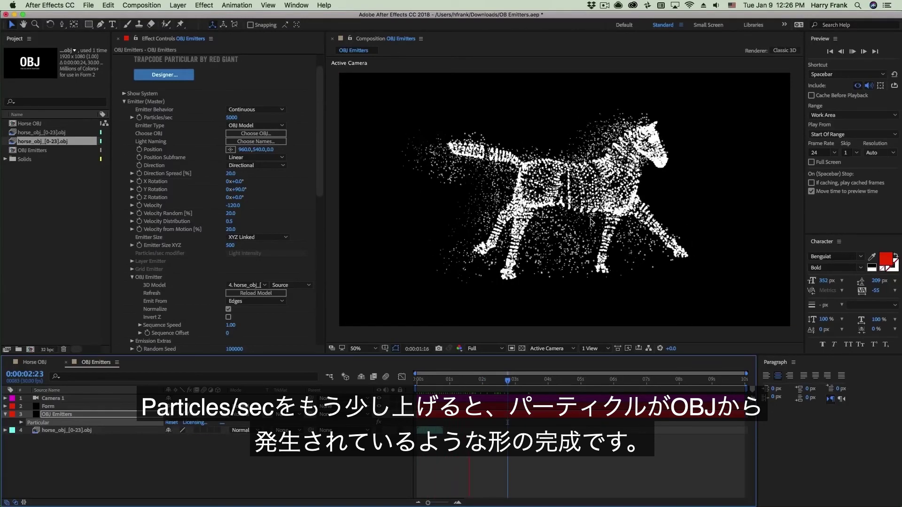
key("space")
left_click_drag(489, 398, 507, 398)
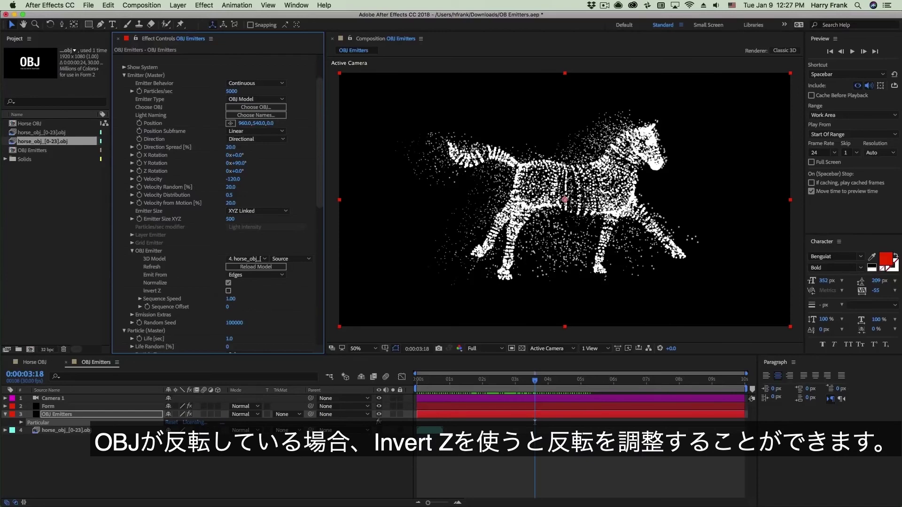
Step: Try the OBJ emitter's Invert Z option on and off, and try a Sequence Speed of 2
left_click(228, 291)
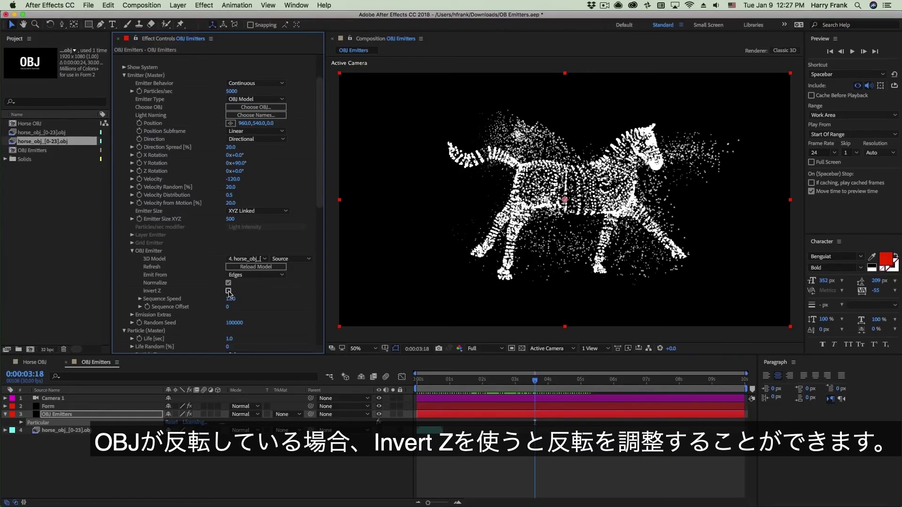
left_click(229, 291)
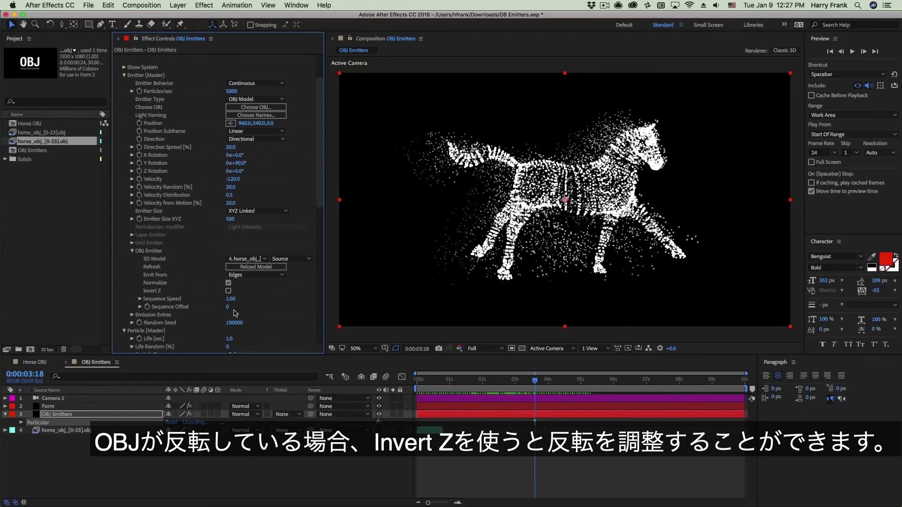
left_click(228, 291)
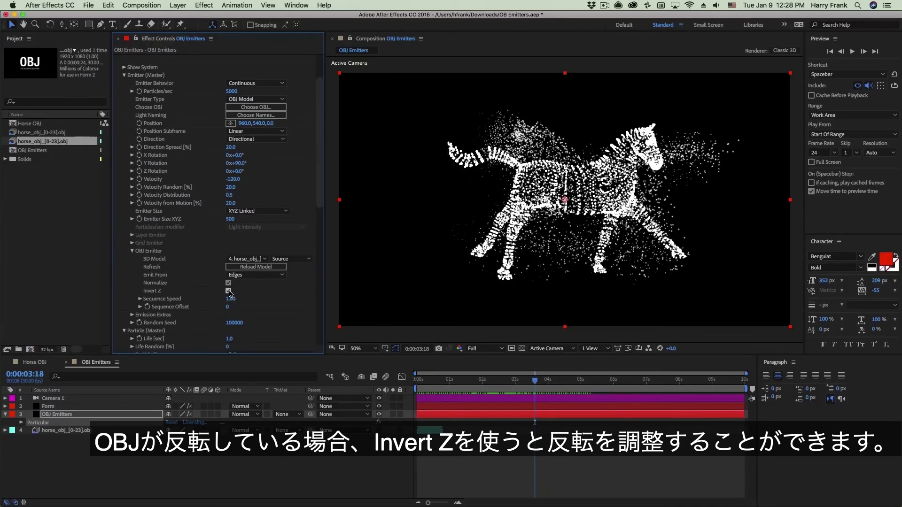
left_click(229, 290)
left_click(230, 299)
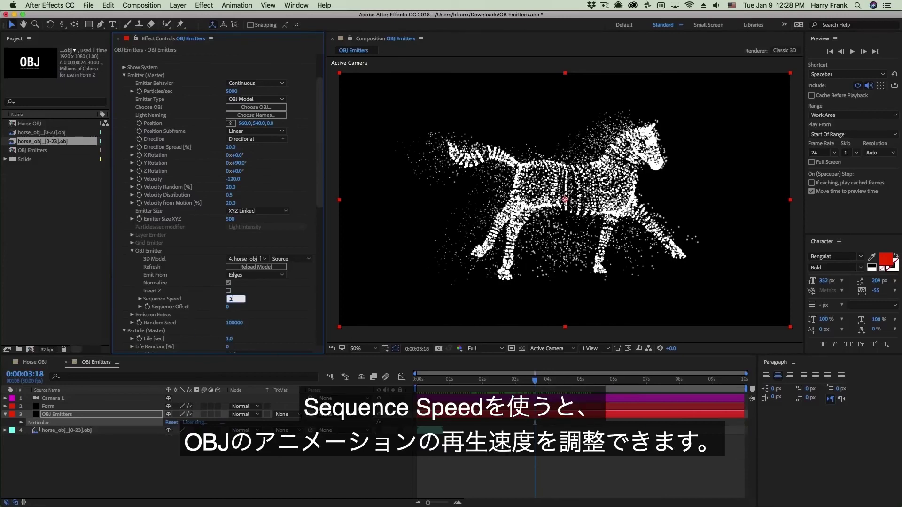
key("Escape")
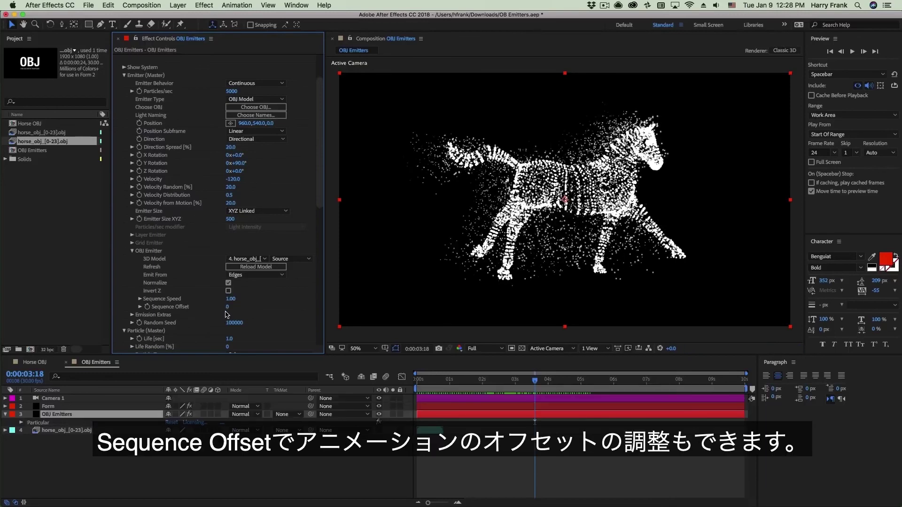
Step: Set the OBJ emitter's Sequence Offset to 17
left_click_drag(228, 308, 239, 307)
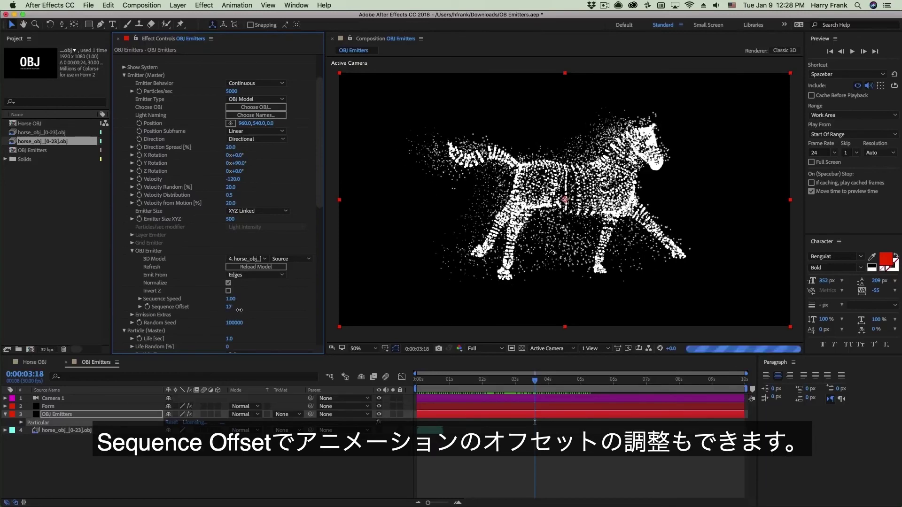